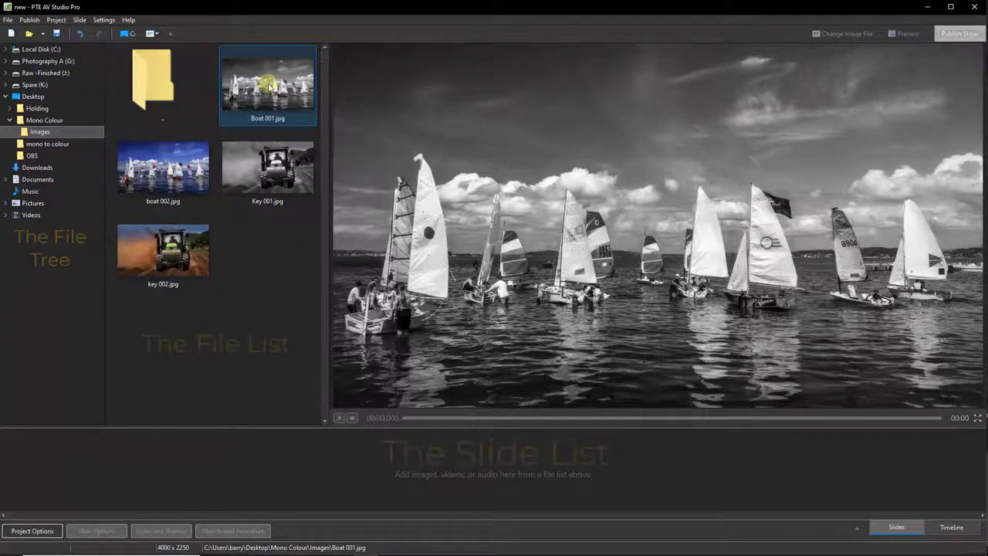
Add Boat 001, boat 002, Key 001 and key 002 as the four slides
drag(269, 87, 82, 465)
drag(167, 179, 151, 475)
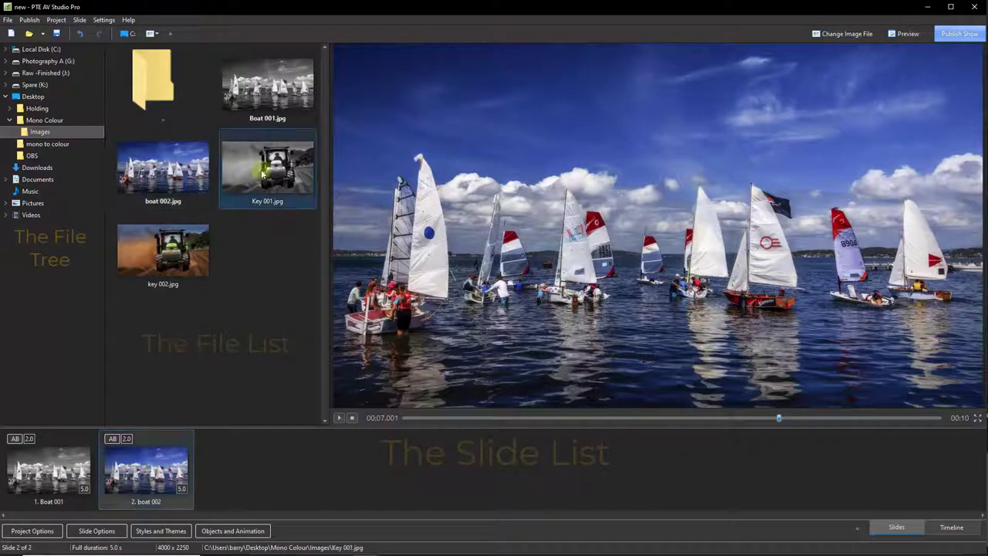
drag(262, 174, 236, 471)
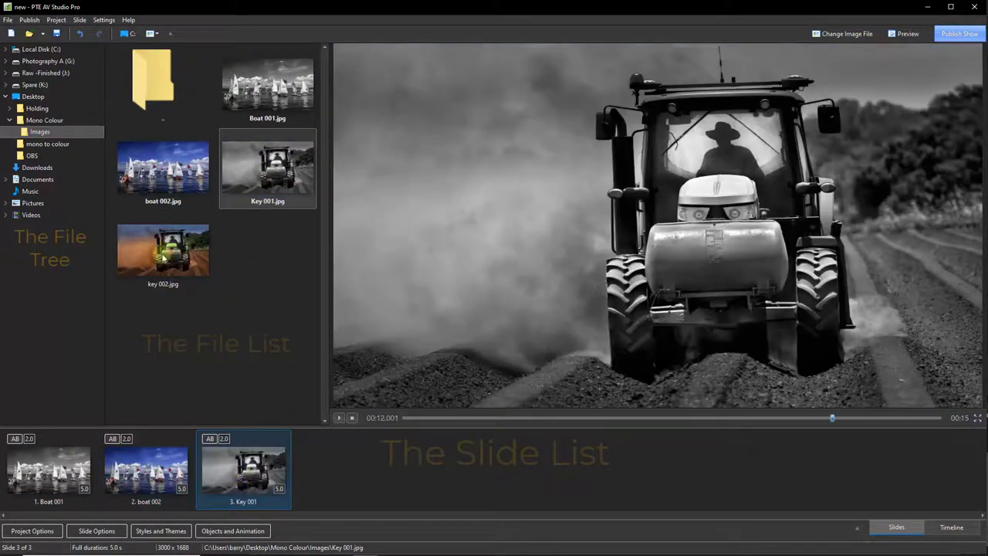
drag(160, 251, 332, 467)
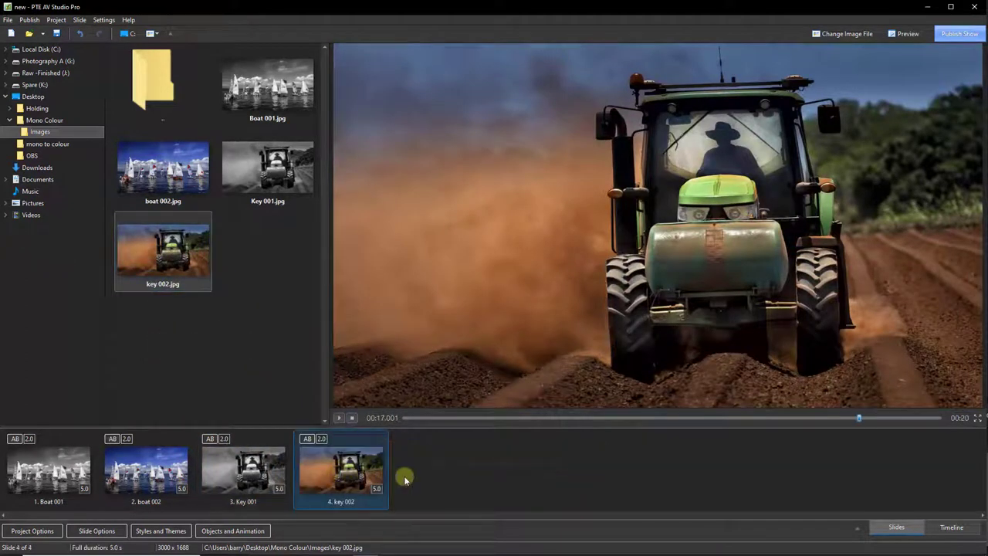
On the timeline, lengthen slide 1 to 7 seconds and extend slide 2, making a 31-second show
click(950, 529)
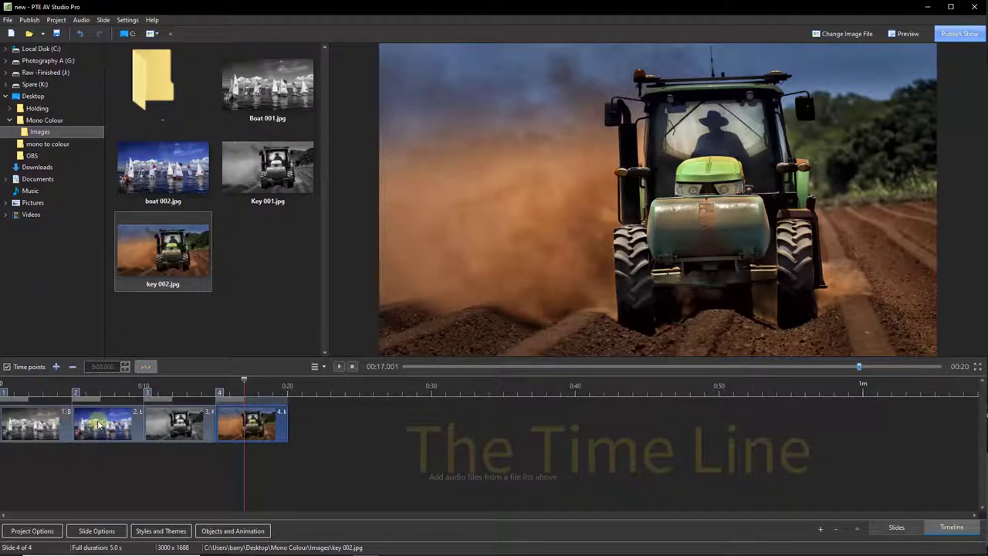
drag(98, 423, 169, 427)
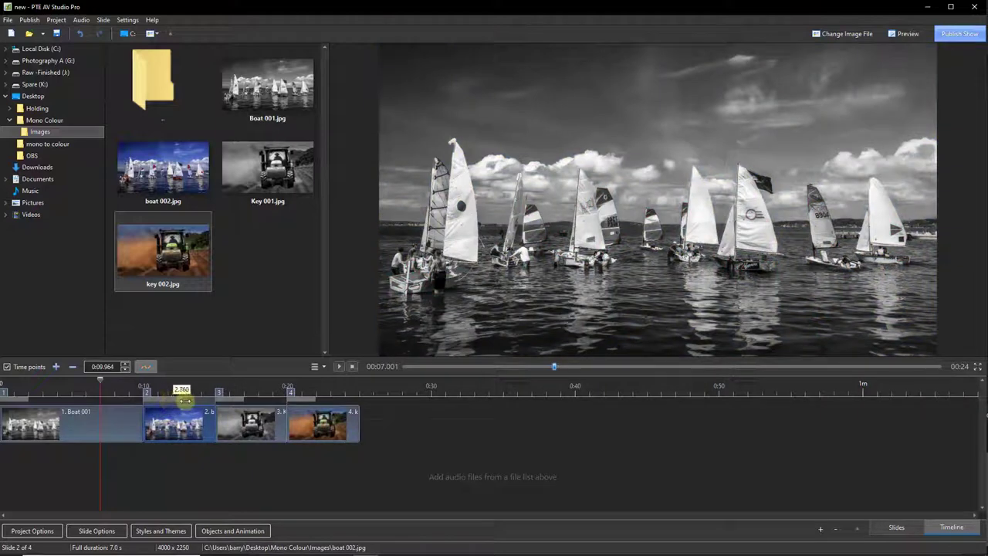
drag(229, 417, 327, 430)
click(266, 434)
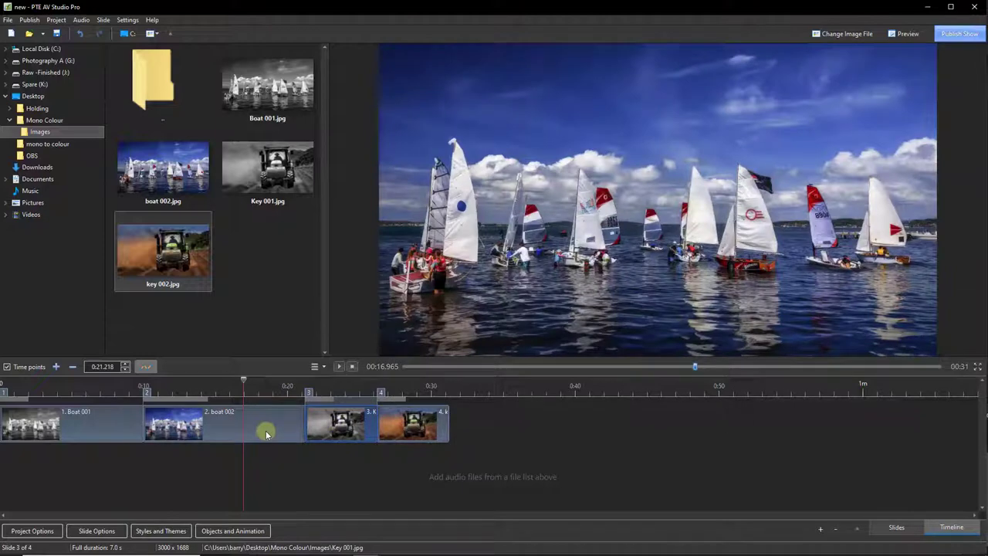
click(333, 421)
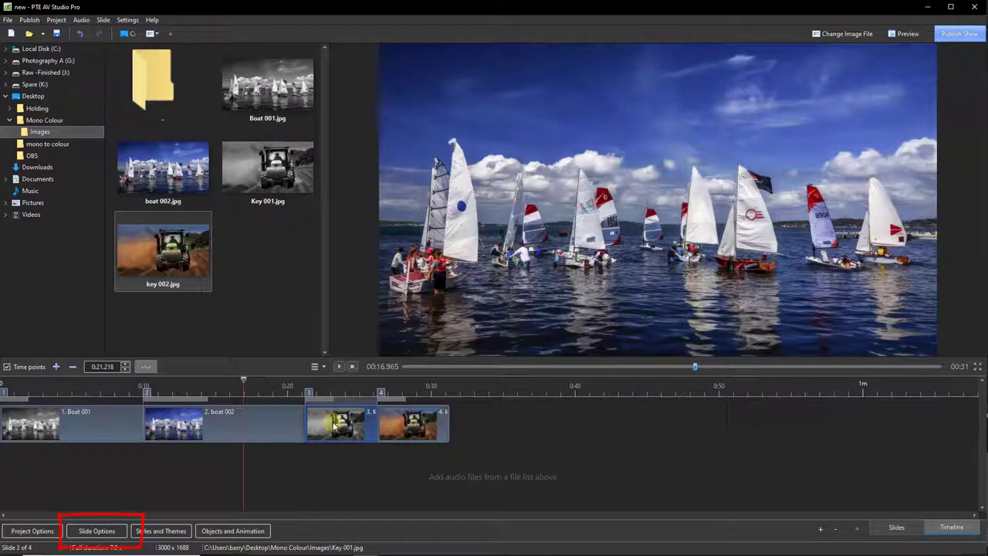
Give slide 3 a Shapes transition in Slide Options
click(94, 531)
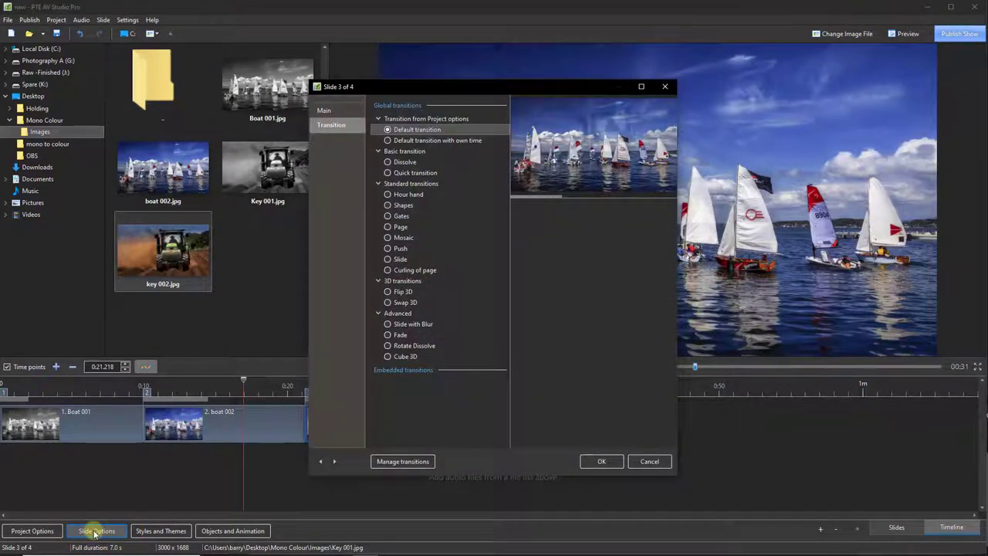
click(388, 206)
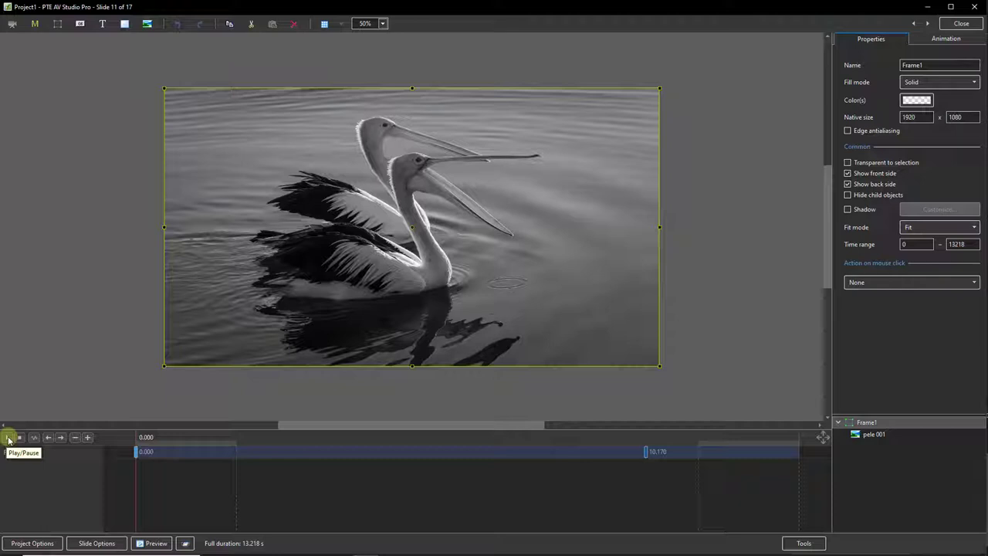
Play the pelican and tractor slides to watch their mono-to-colour and zoom animations
click(7, 440)
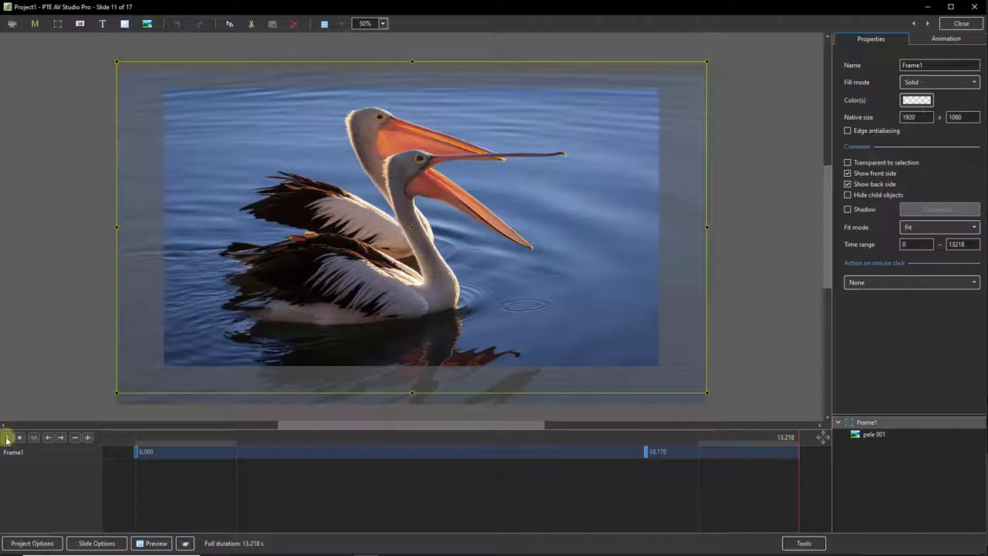
click(7, 439)
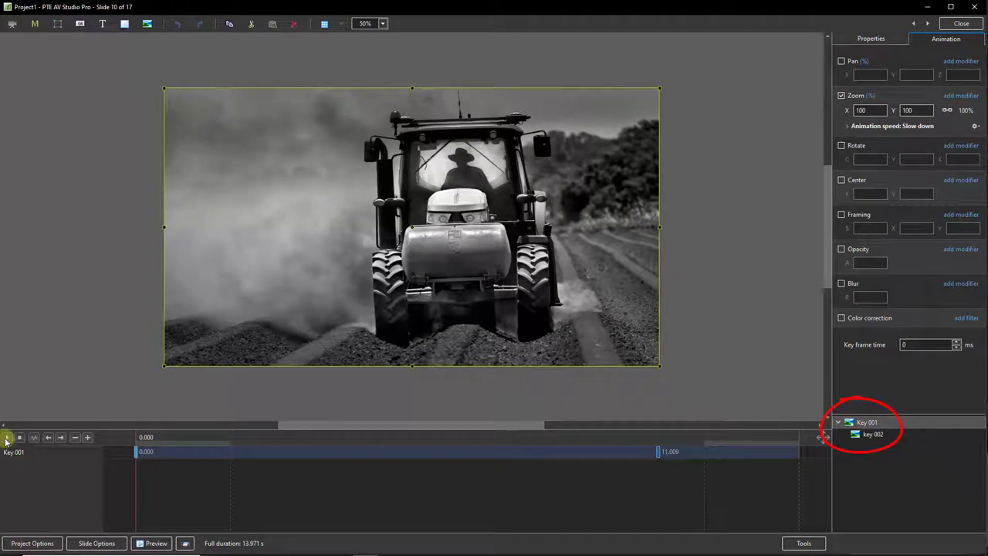
click(7, 439)
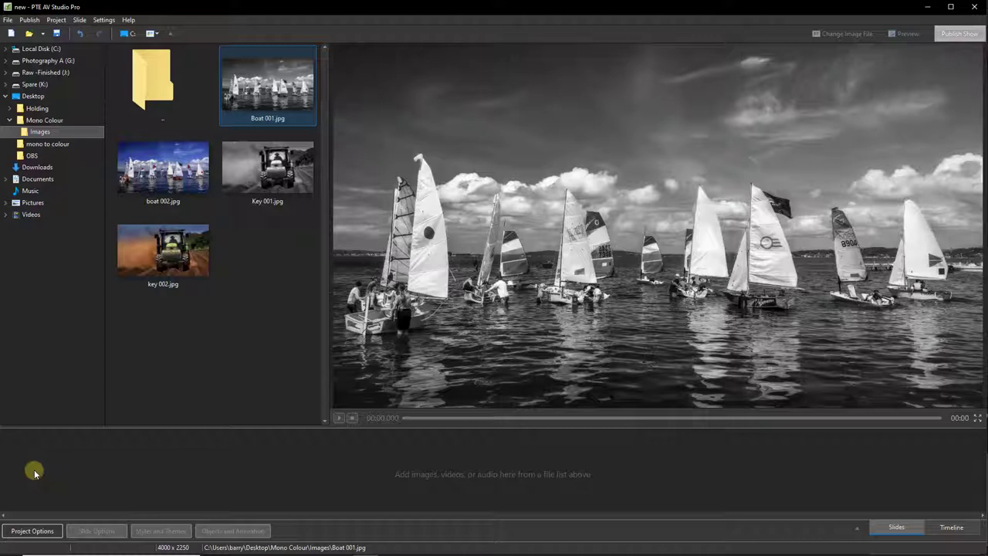
Insert a blank opening slide, then add Boat 001, boat 002, Key 001 and key 002
right_click(32, 474)
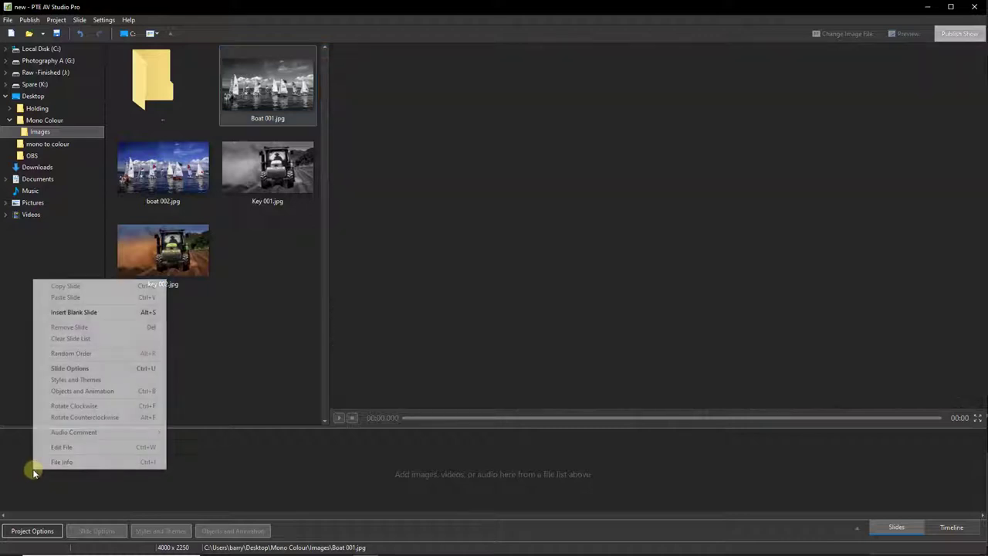
click(79, 313)
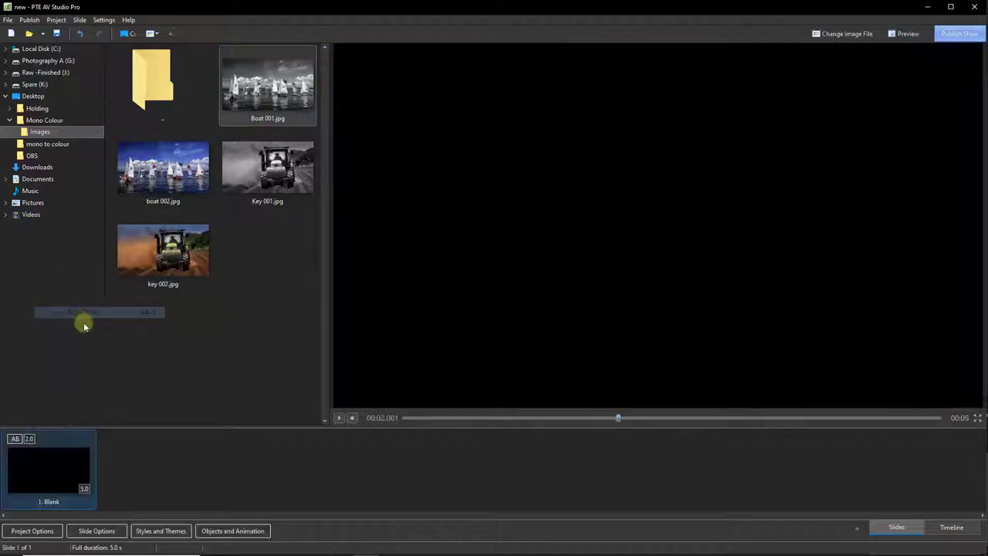
double_click(269, 85)
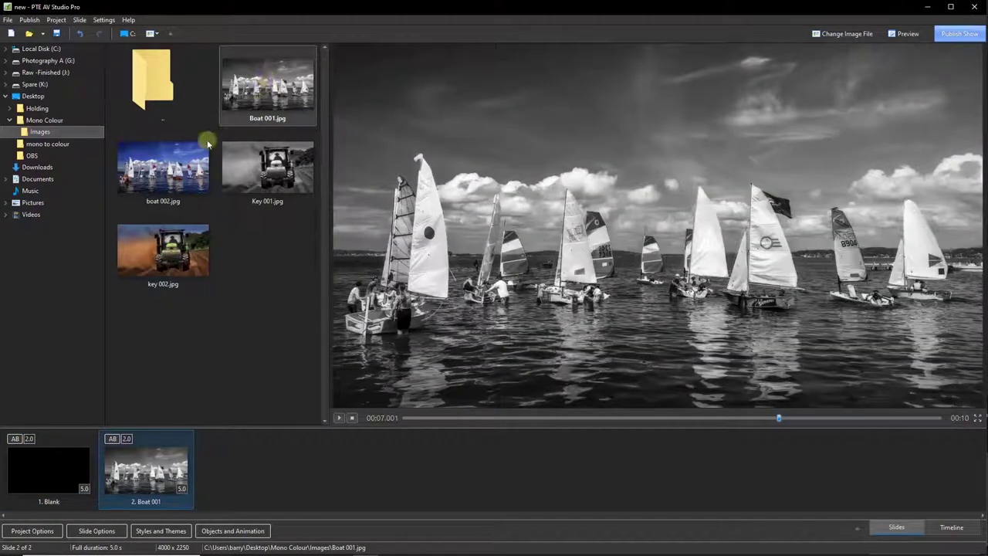
double_click(174, 162)
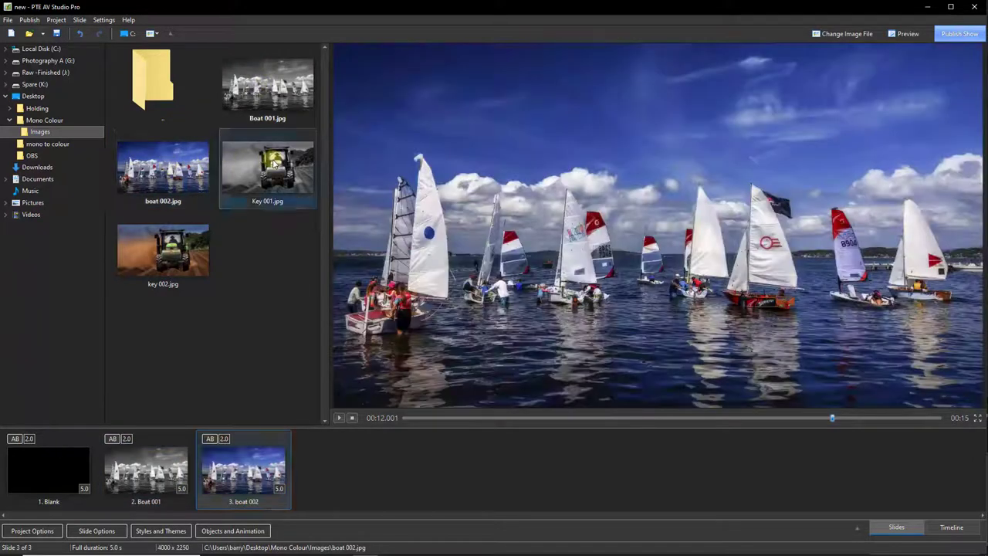
double_click(274, 162)
double_click(168, 250)
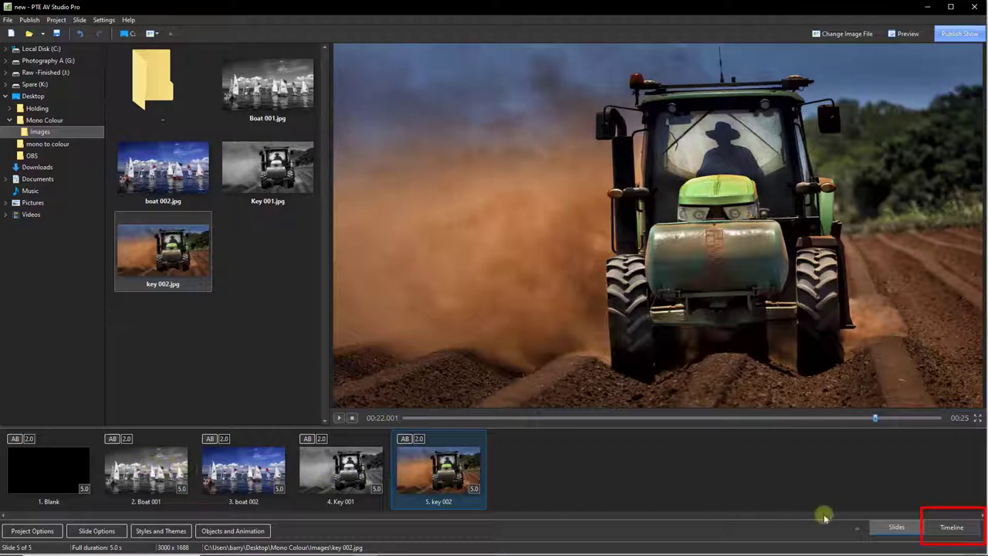
On the timeline, shorten the blank opening slide and lengthen the colour boat 002 slide
click(951, 528)
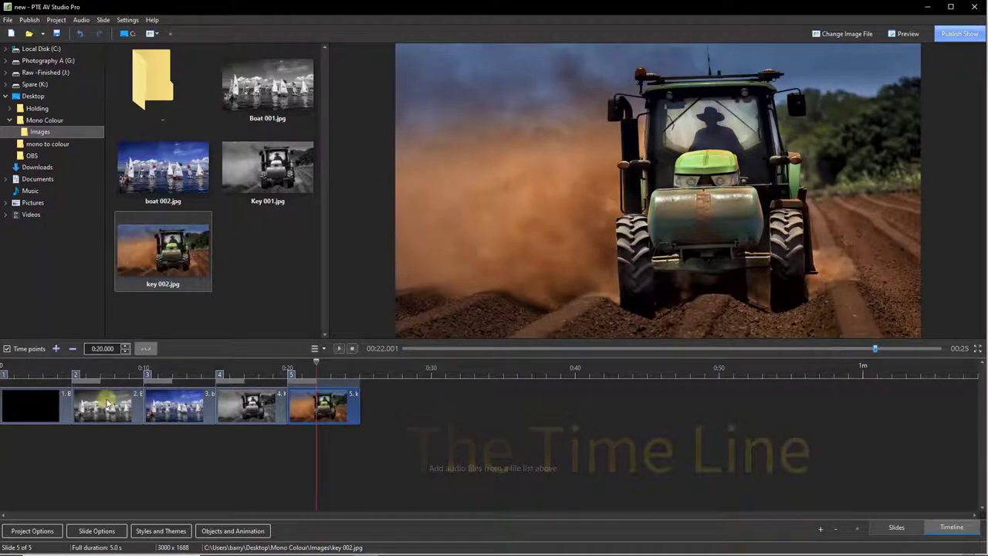
drag(107, 403, 62, 403)
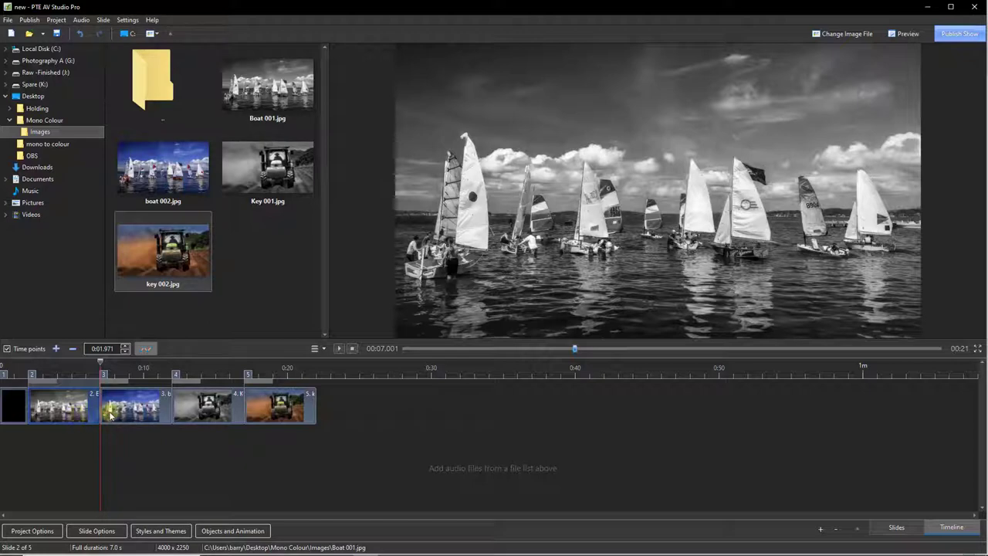
drag(199, 406, 468, 409)
Stretch the fade into boat 002 to about 6.9 seconds and enlarge the preview area
click(127, 380)
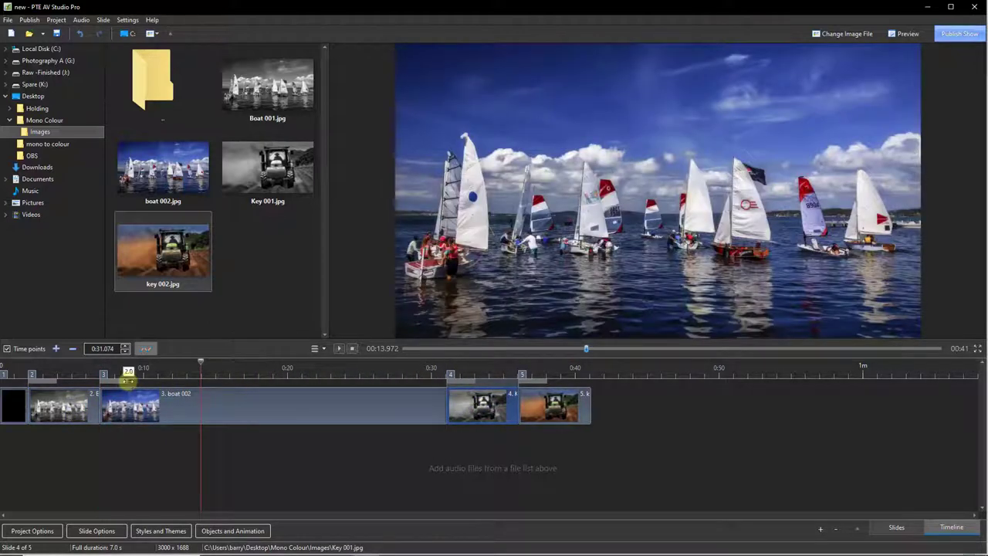
drag(127, 381, 198, 386)
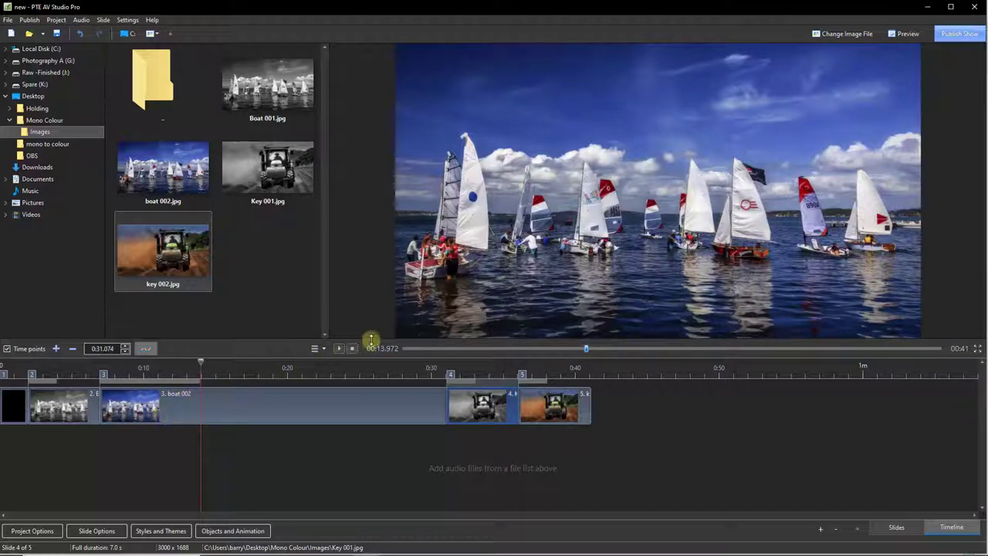
drag(371, 347, 359, 417)
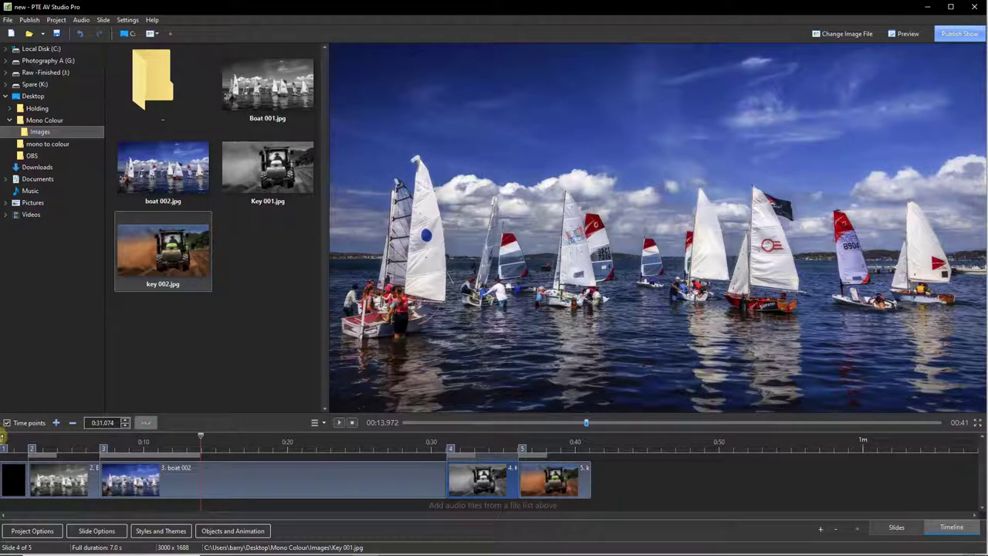
Play the show from the beginning to review it
key(Left)
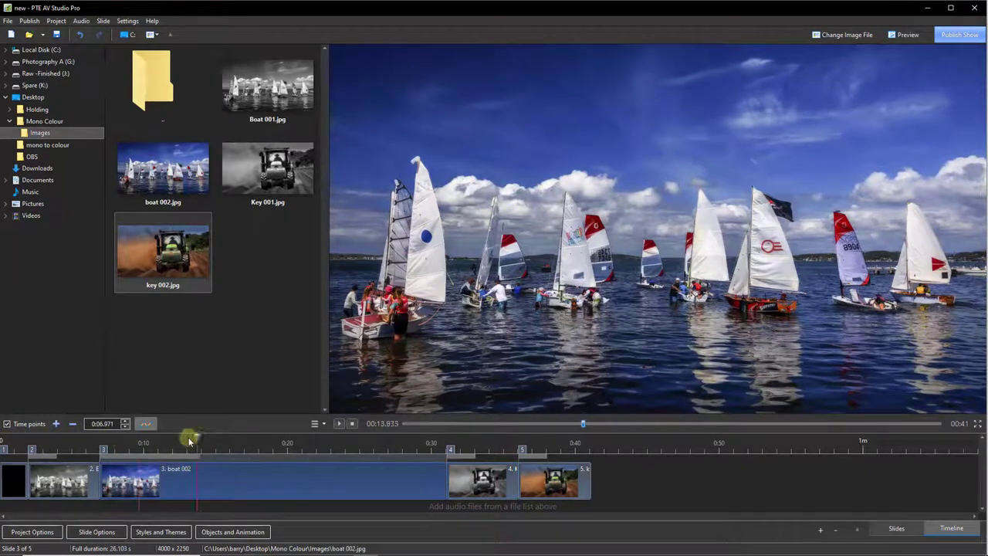
click(6, 437)
click(340, 426)
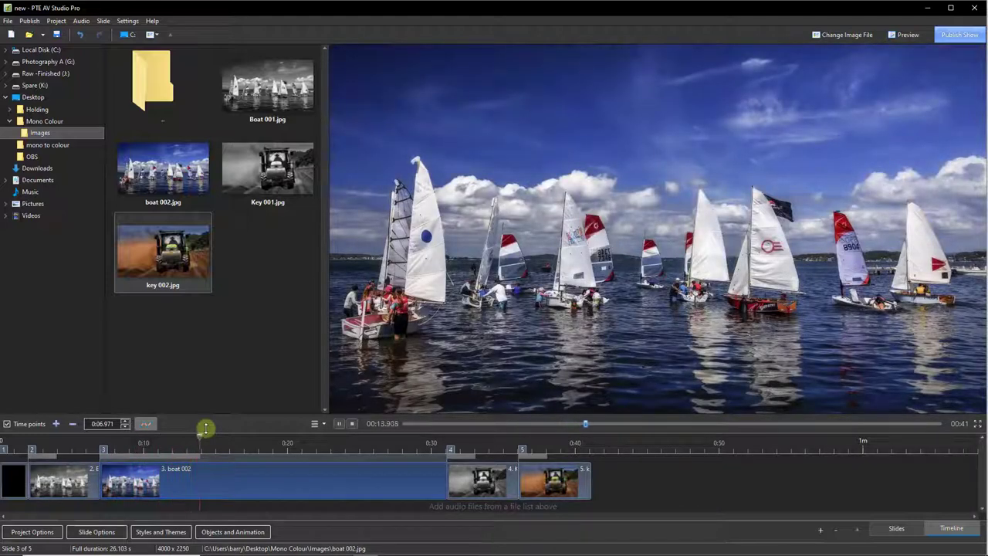
click(352, 424)
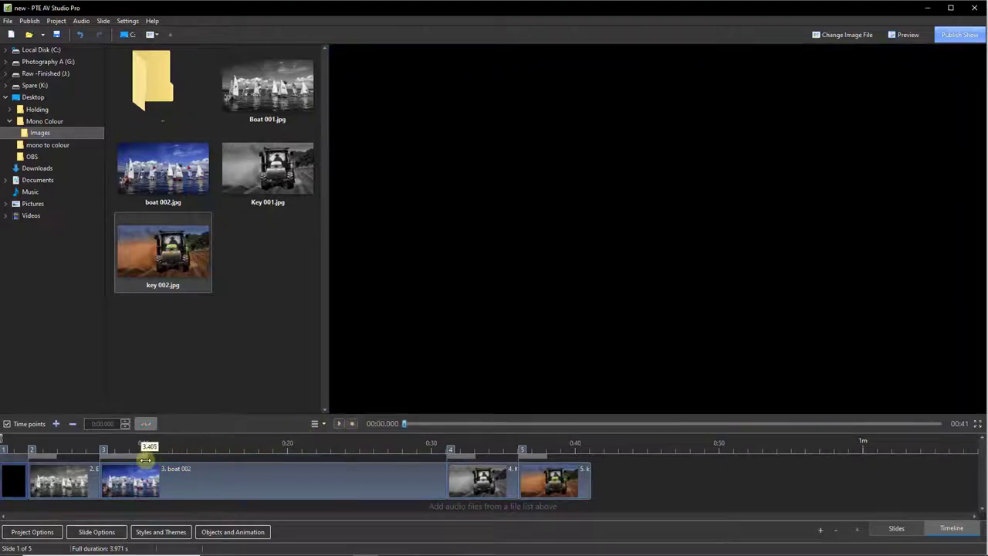
Replay the boat slides, then lengthen the transition into boat 002 to about 7 seconds
click(85, 442)
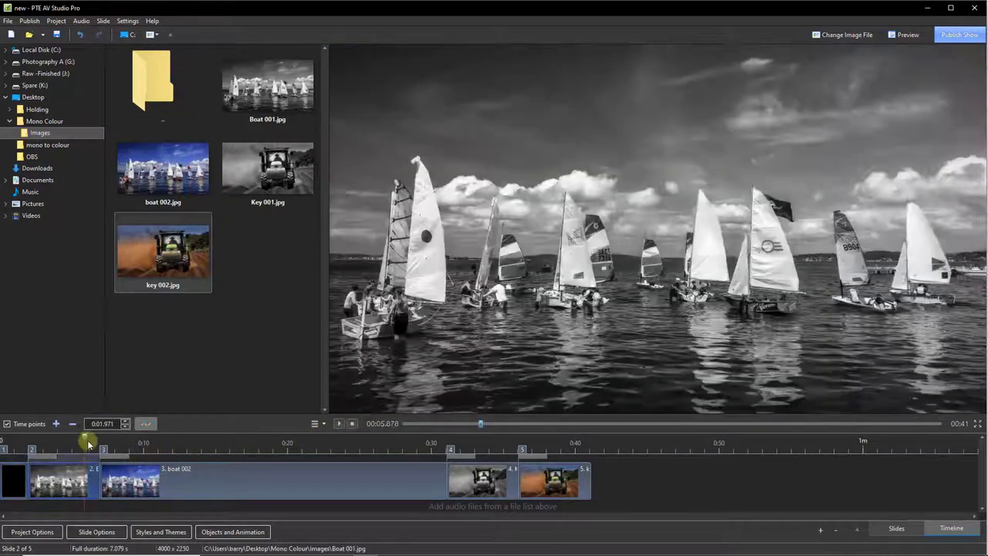
click(339, 424)
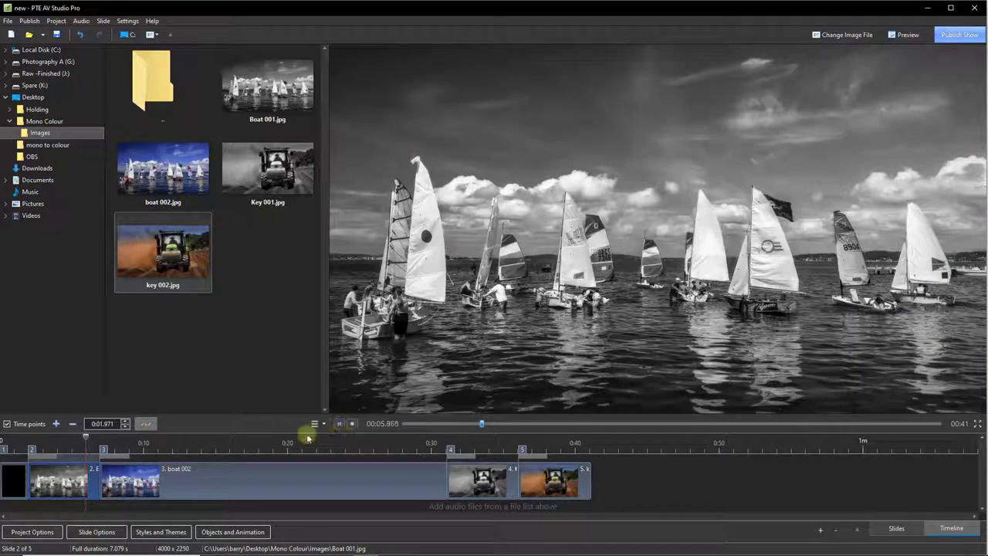
click(352, 424)
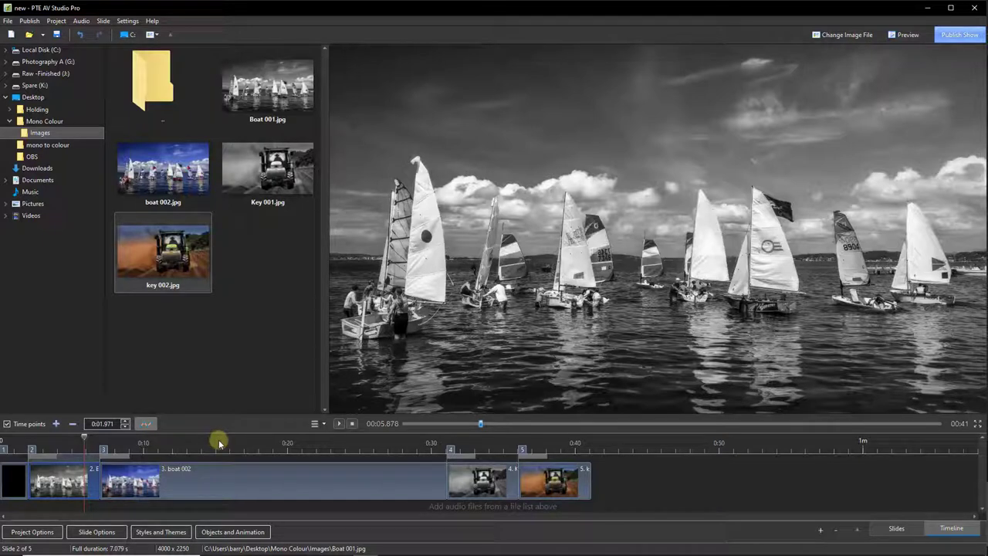
click(131, 483)
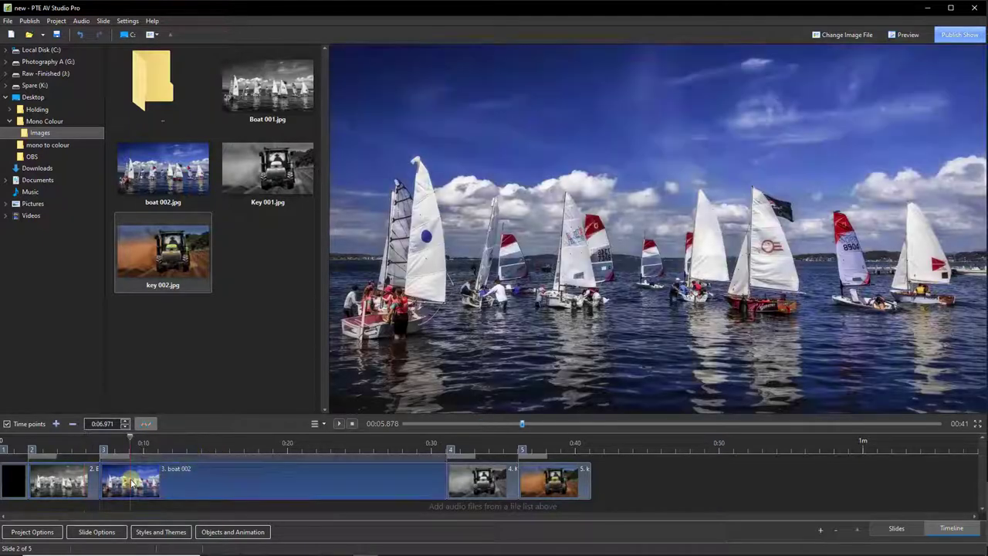
drag(129, 457, 200, 457)
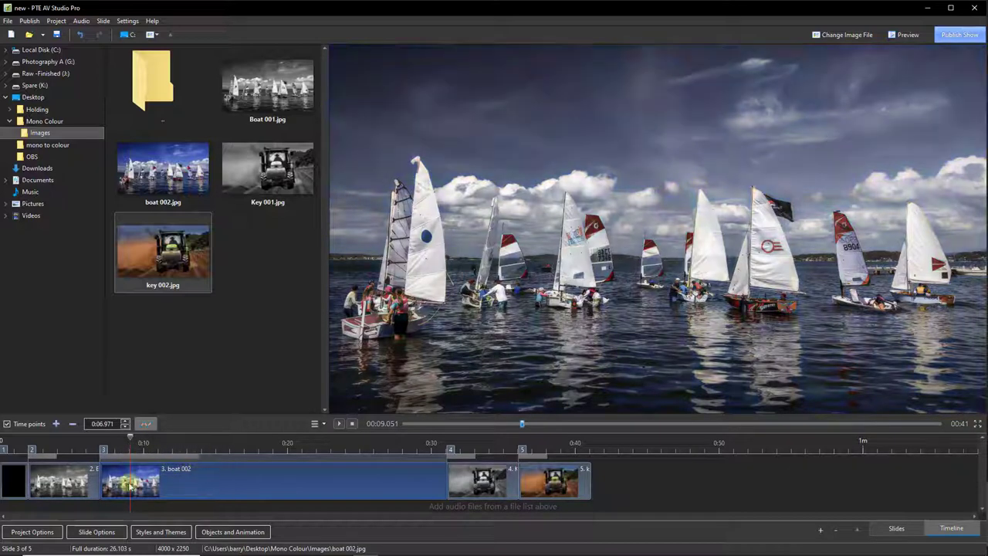
Give boat 002 a Shapes transition with smoothing line thickness 0.1, spreading from the centre
click(97, 533)
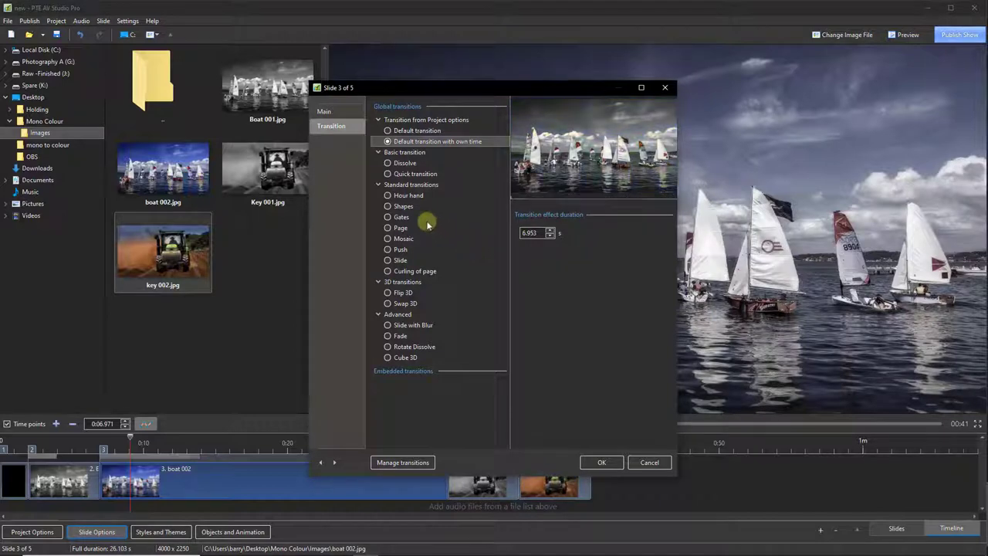
click(391, 206)
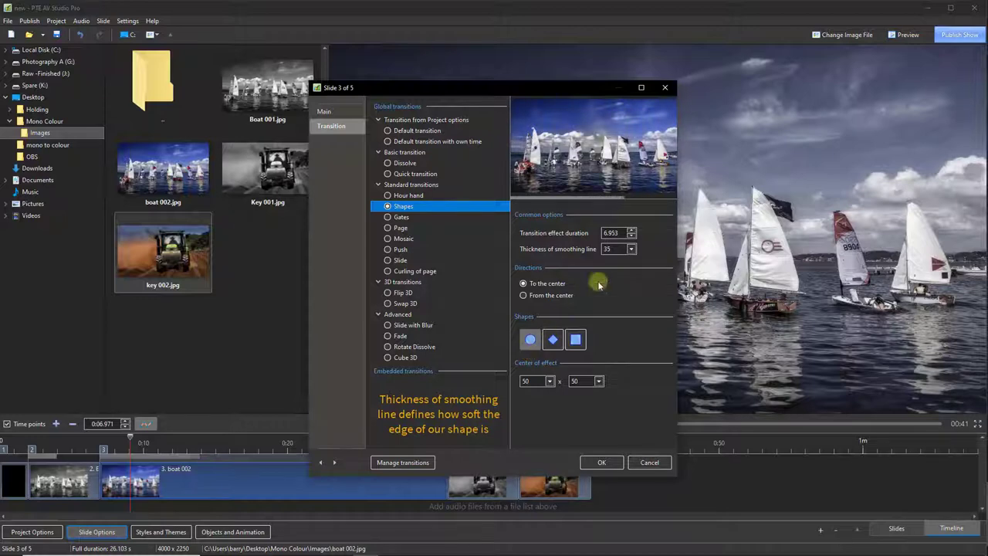
click(631, 251)
drag(596, 263, 572, 263)
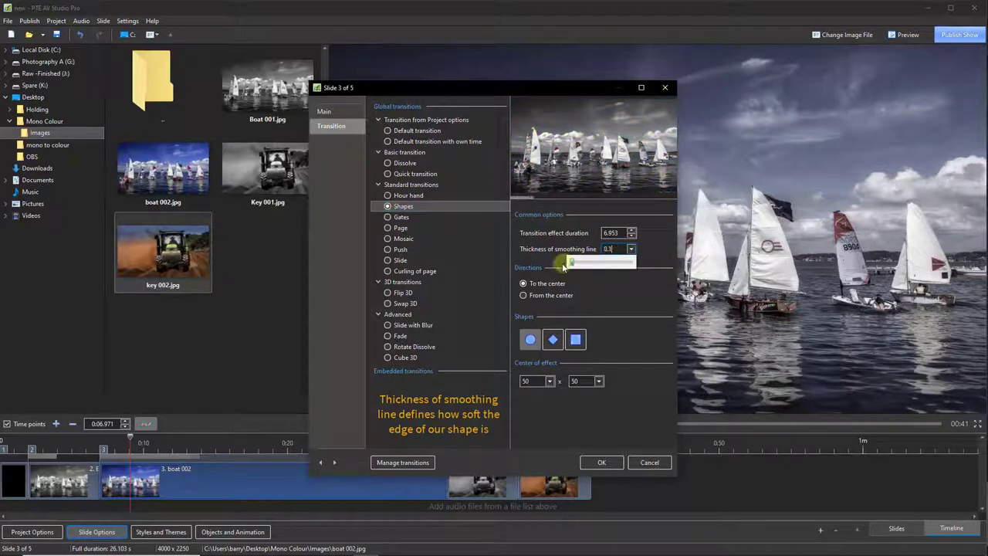
click(524, 294)
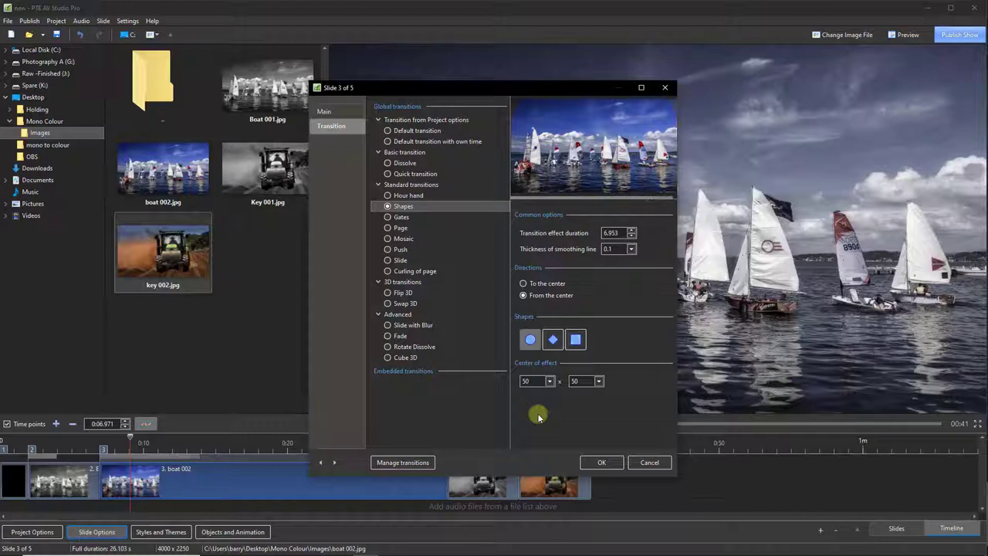
Change boat 002's transition to Gates opening in a vertical direction
click(389, 218)
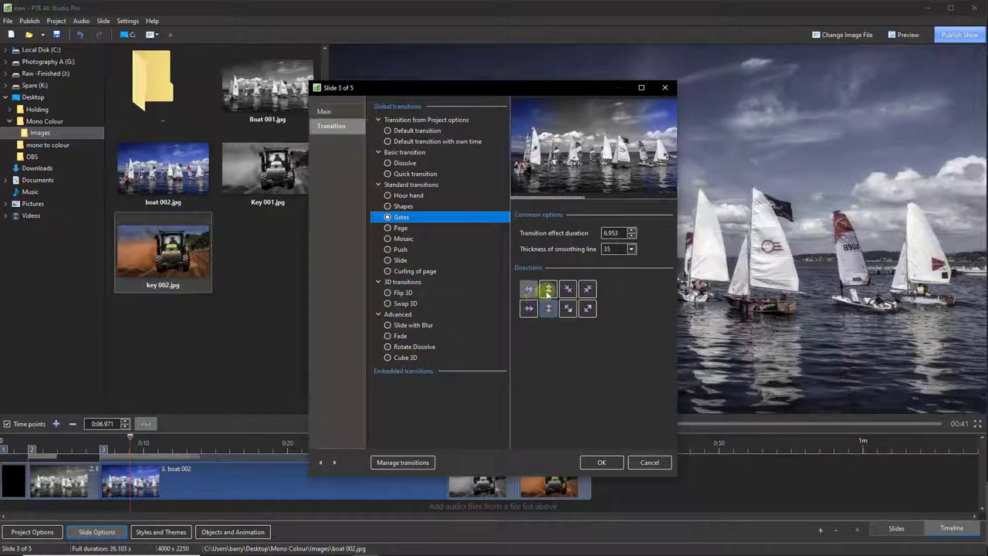
click(548, 291)
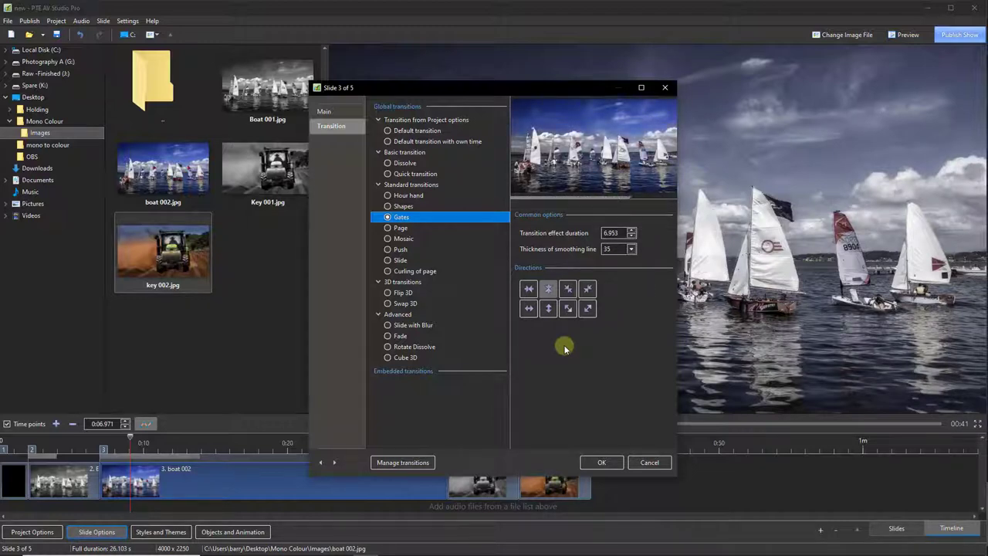
click(549, 310)
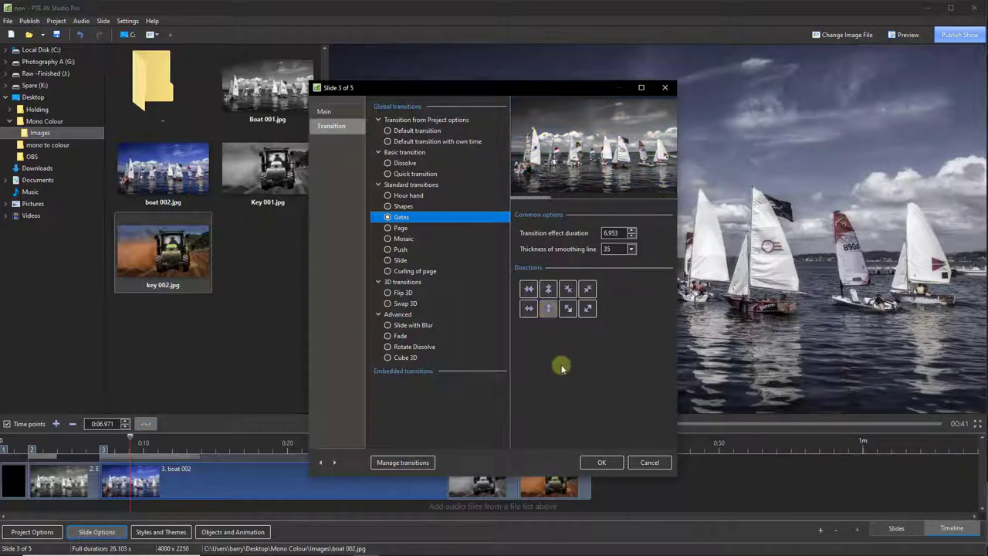
Confirm the Gates transition and preview the show from the mono boat slide
click(600, 462)
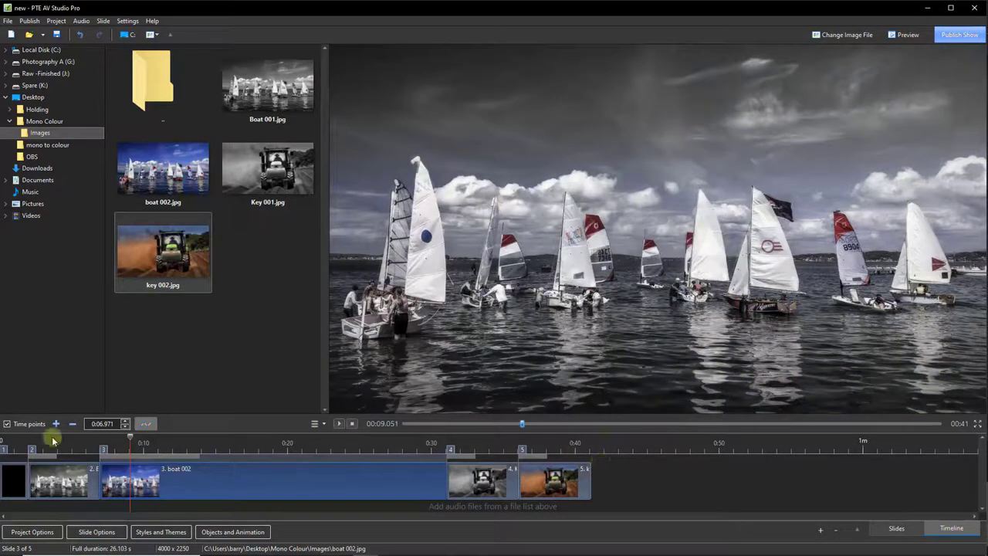
click(53, 440)
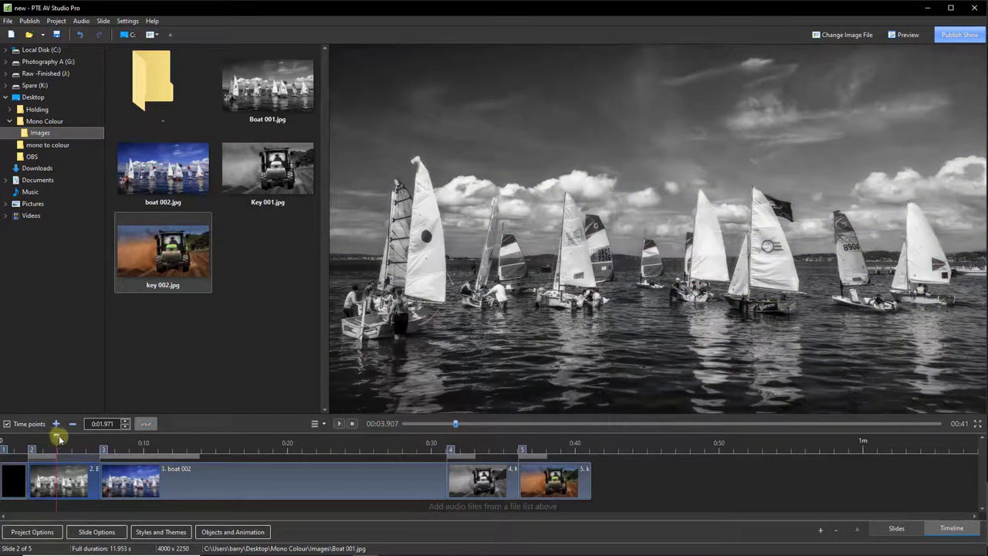
click(340, 424)
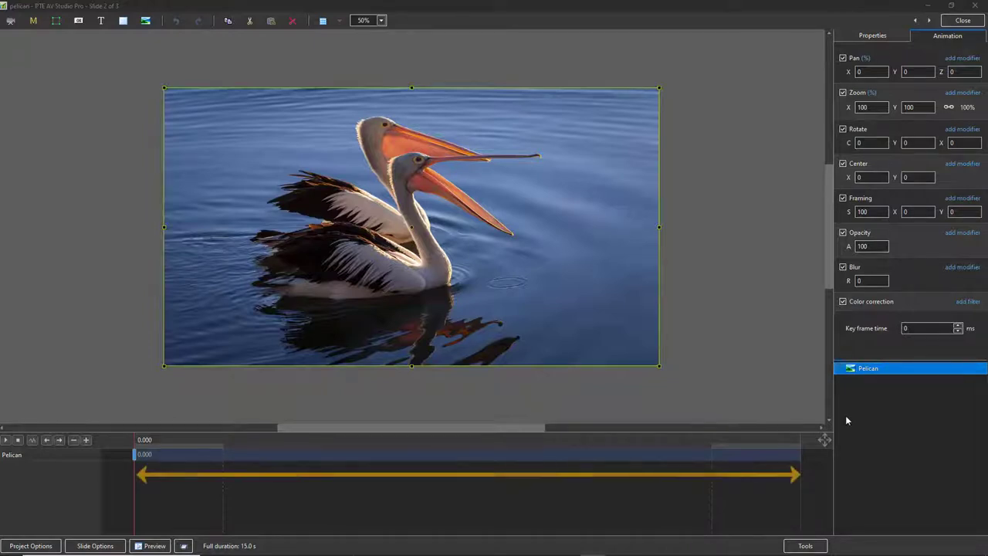
click(843, 420)
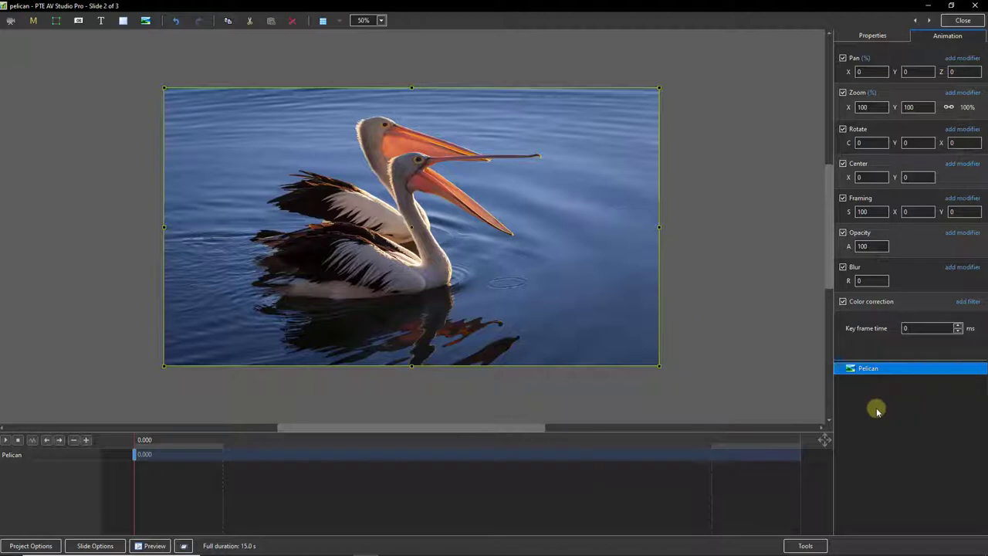
click(877, 411)
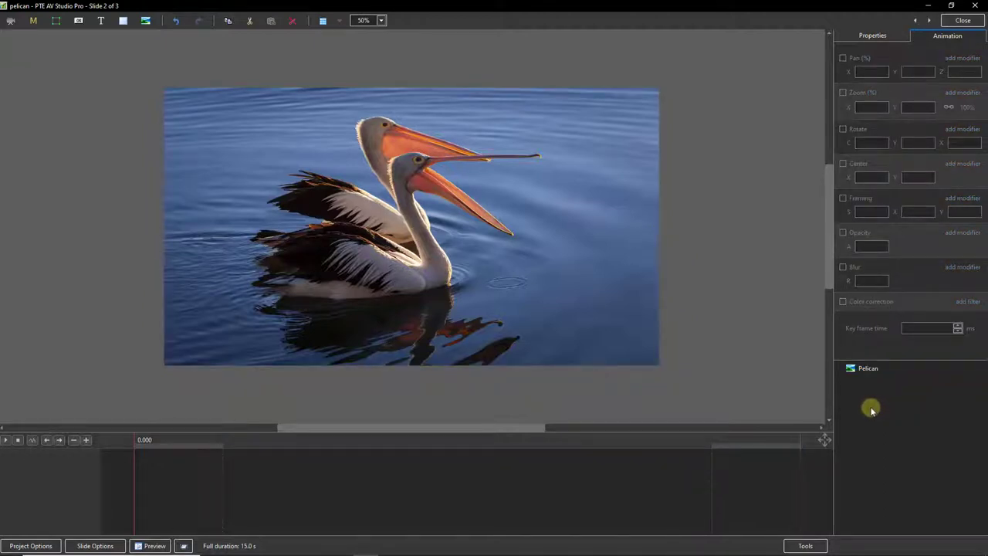
Add a frame object to the pelican slide and name it Zoom Pan
right_click(871, 410)
mouse_move(876, 414)
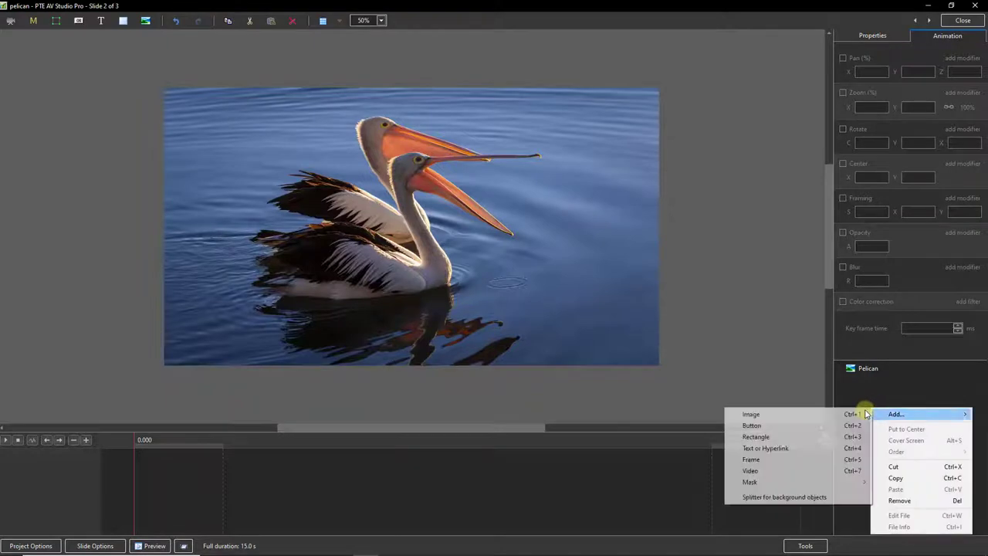
click(757, 460)
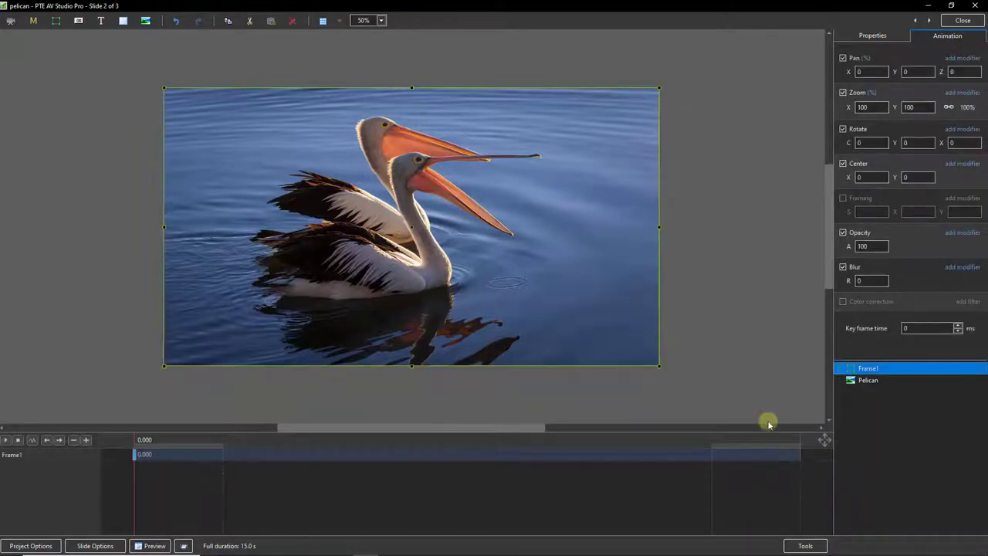
click(871, 38)
double_click(927, 62)
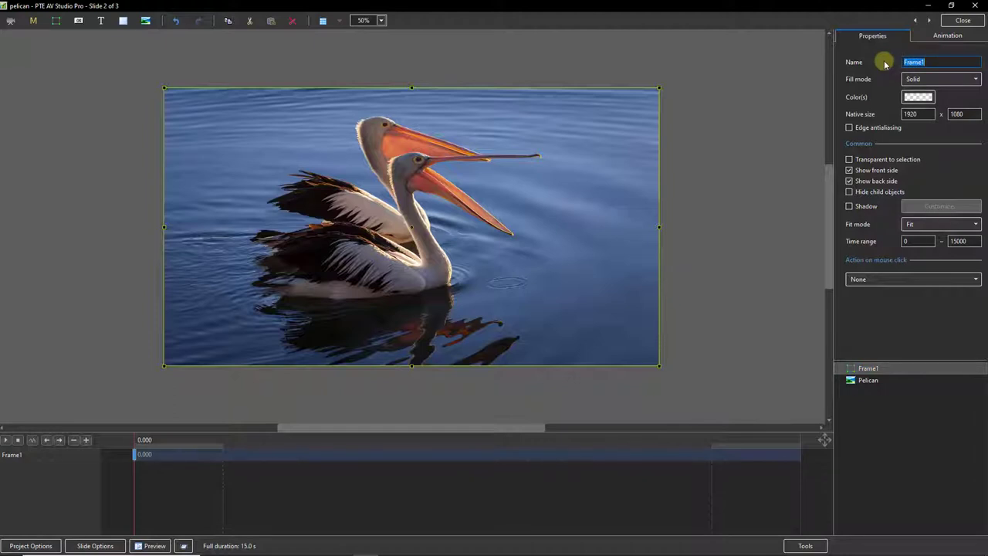
text(Zoom Pan)
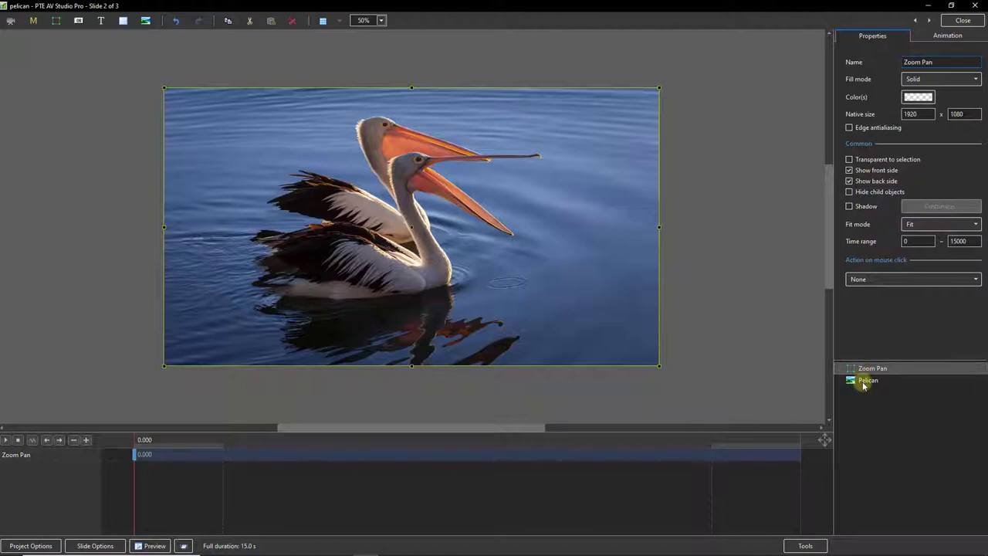
Cut the Pelican image from the slide and paste it inside the Zoom Pan frame
click(864, 382)
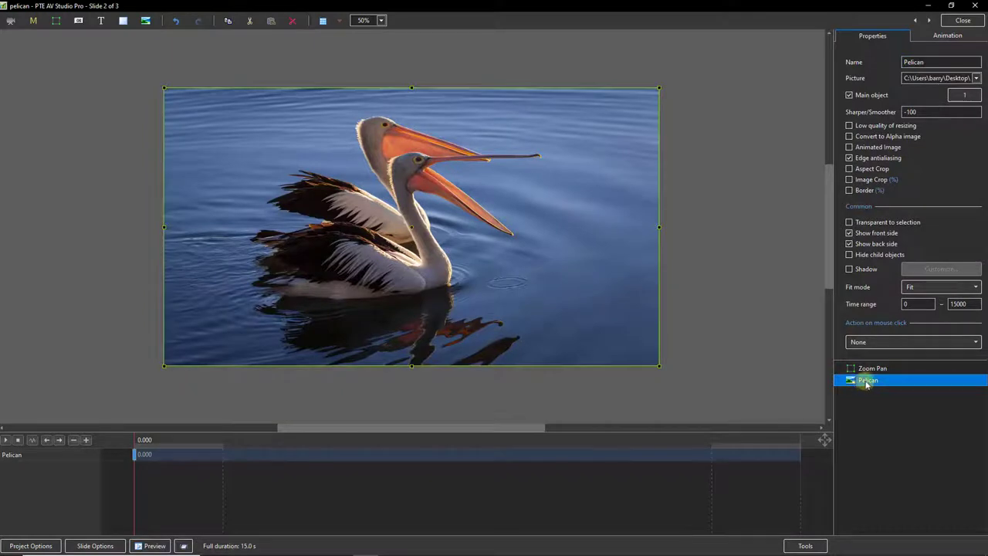
right_click(869, 383)
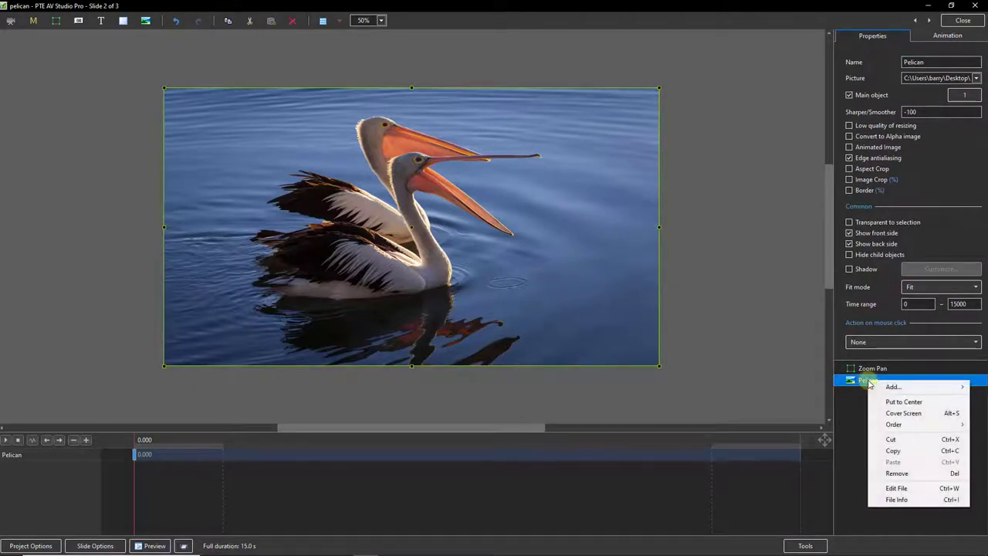
click(890, 438)
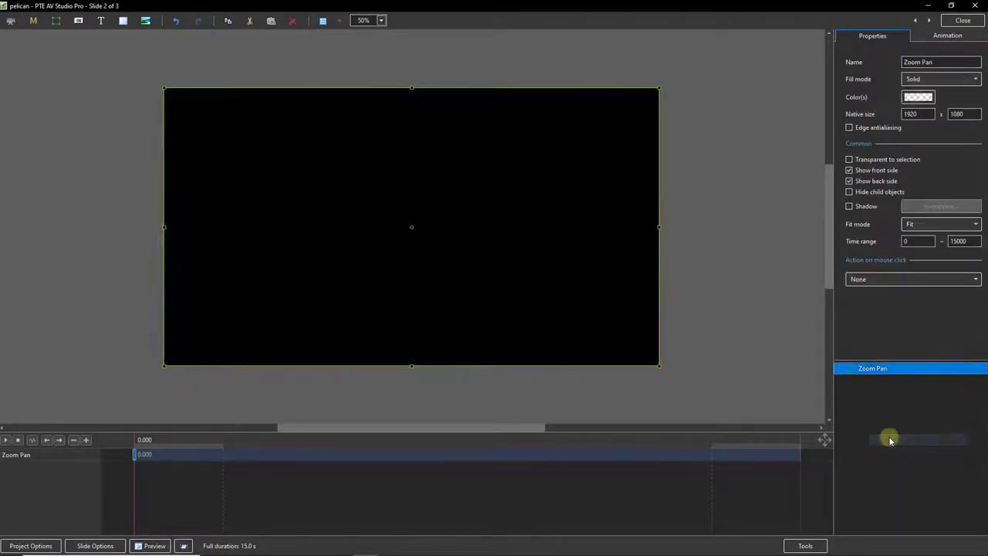
right_click(875, 370)
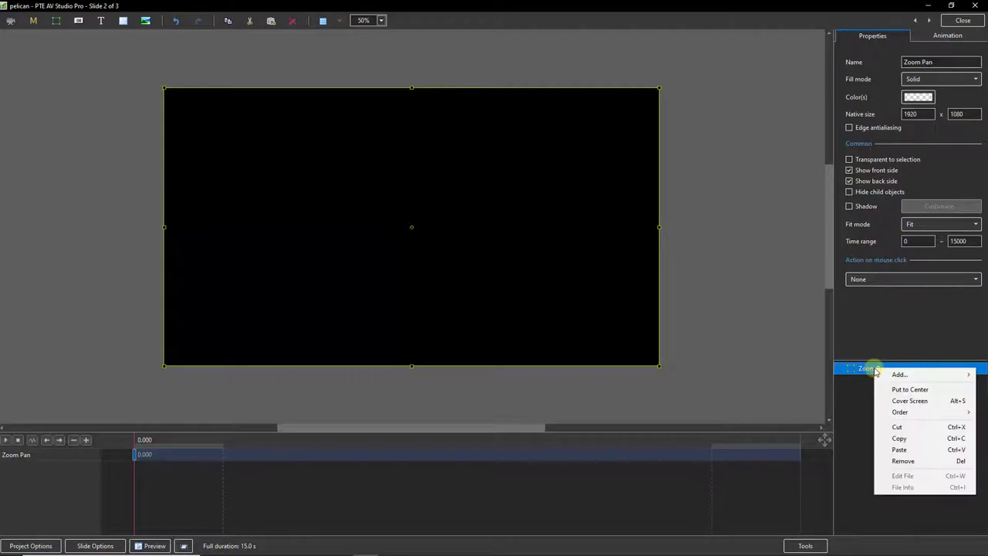
click(900, 449)
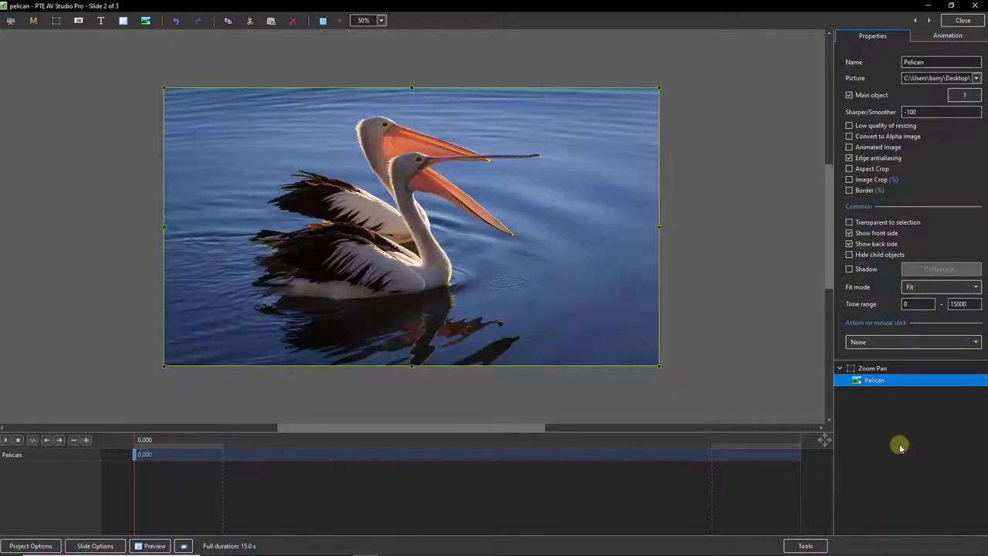
Add a keyframe to the Zoom Pan frame at the slide's end, 15.000
click(869, 370)
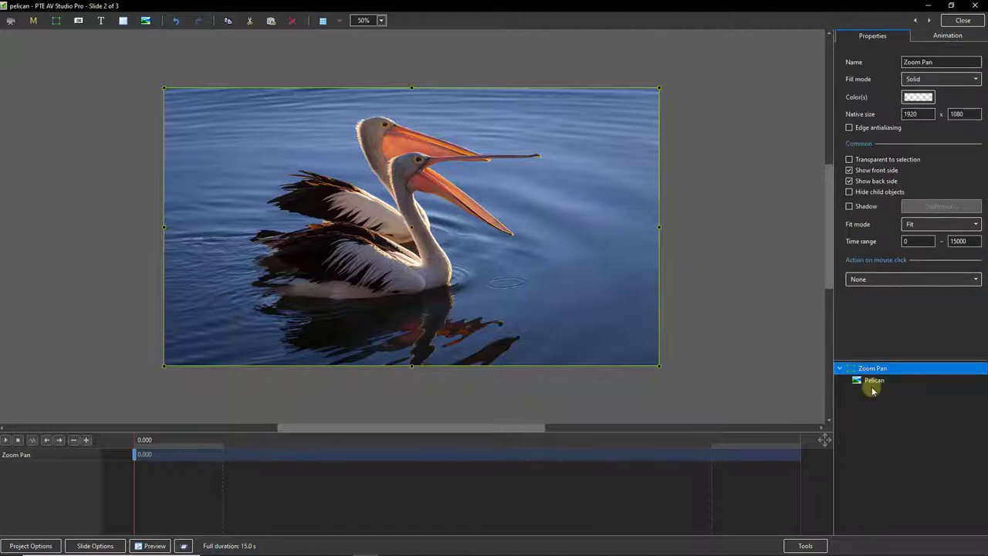
key(End)
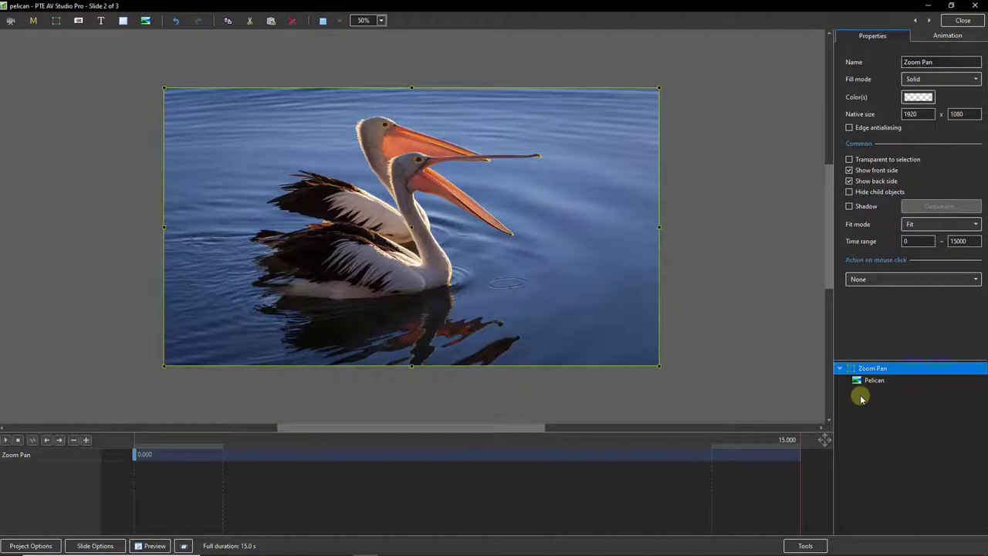
click(949, 37)
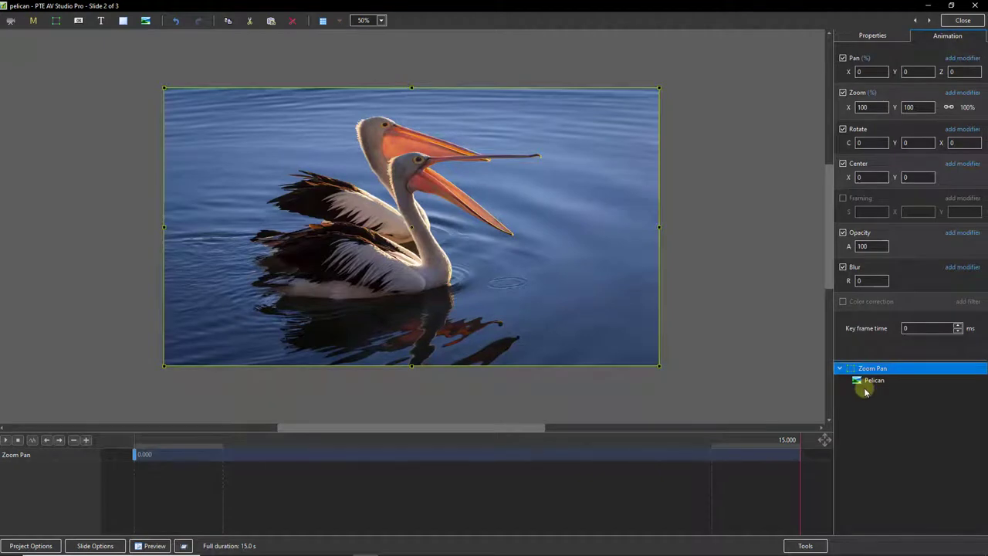
key(Insert)
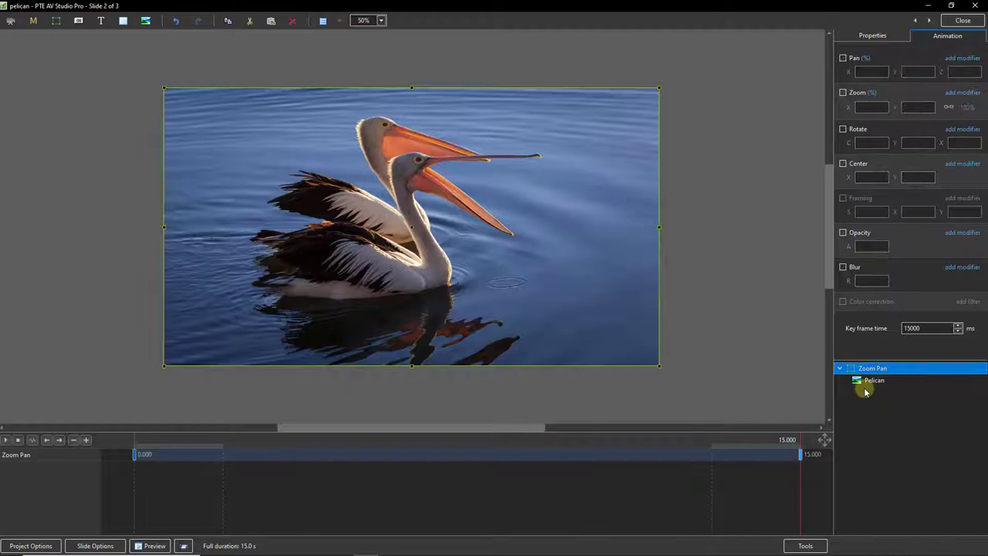
click(801, 455)
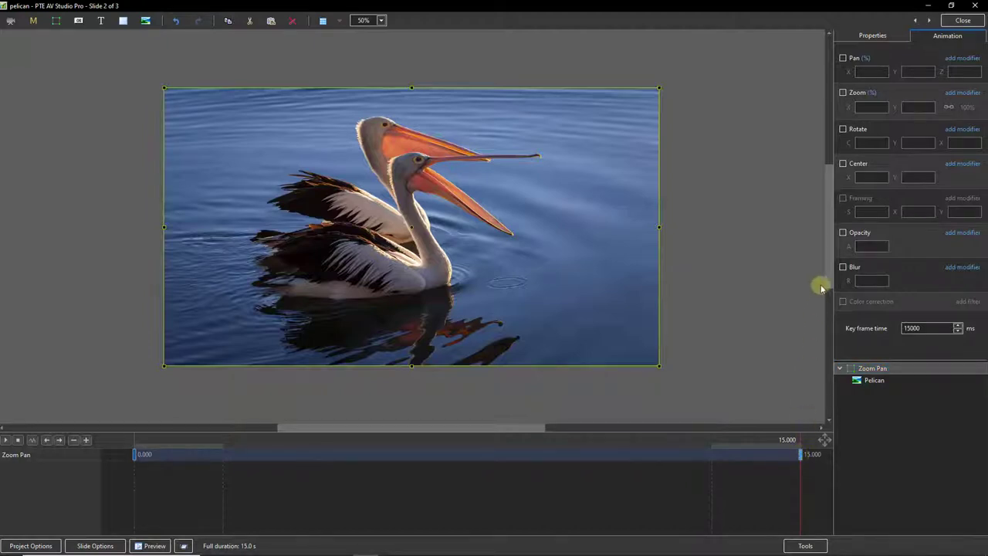
Give the end keyframe a 134% zoom and a vertical pan of 13
click(843, 93)
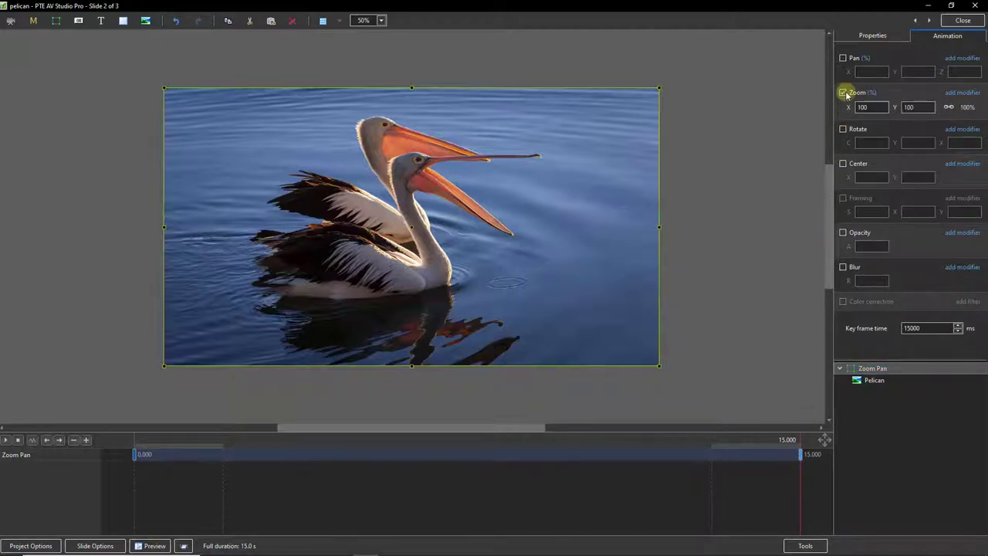
drag(851, 107, 869, 107)
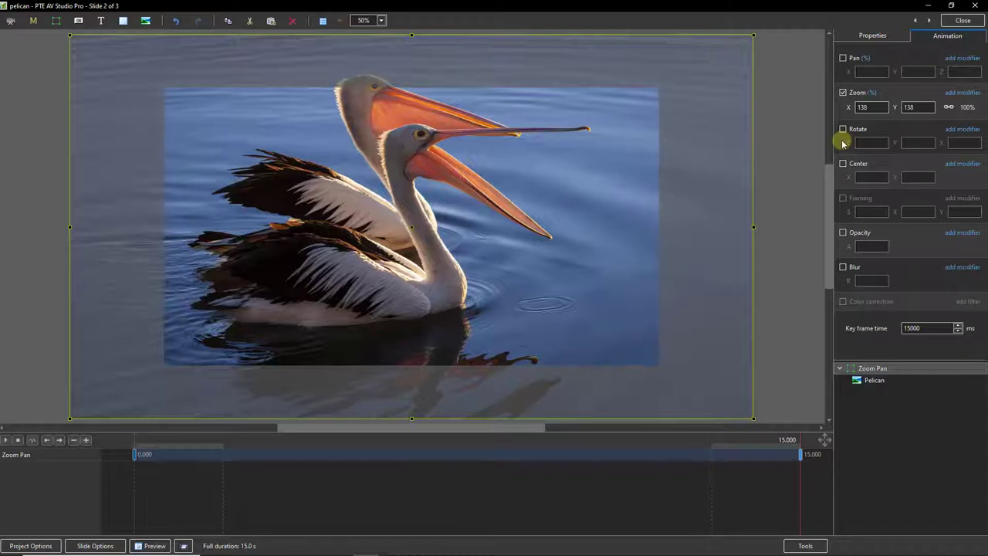
drag(850, 107, 848, 107)
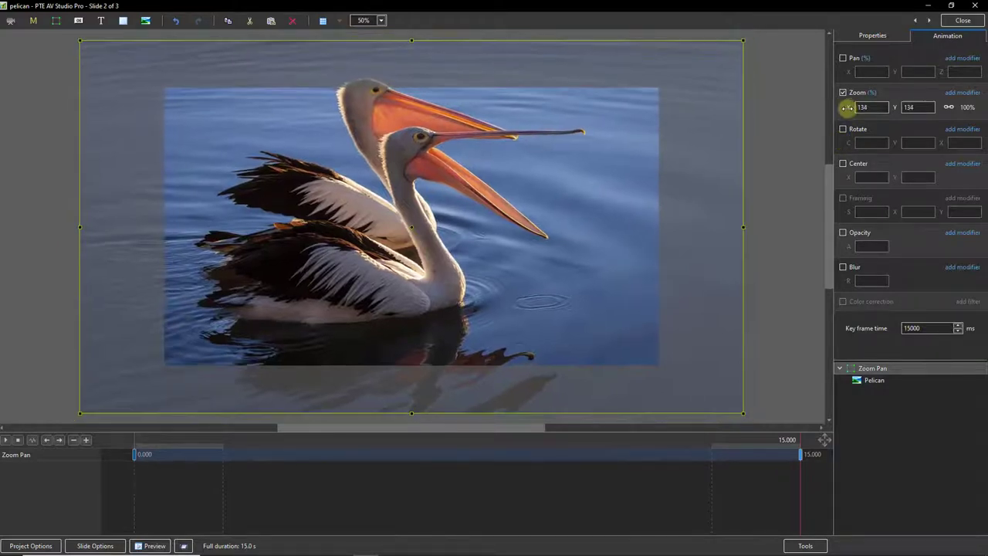
click(844, 59)
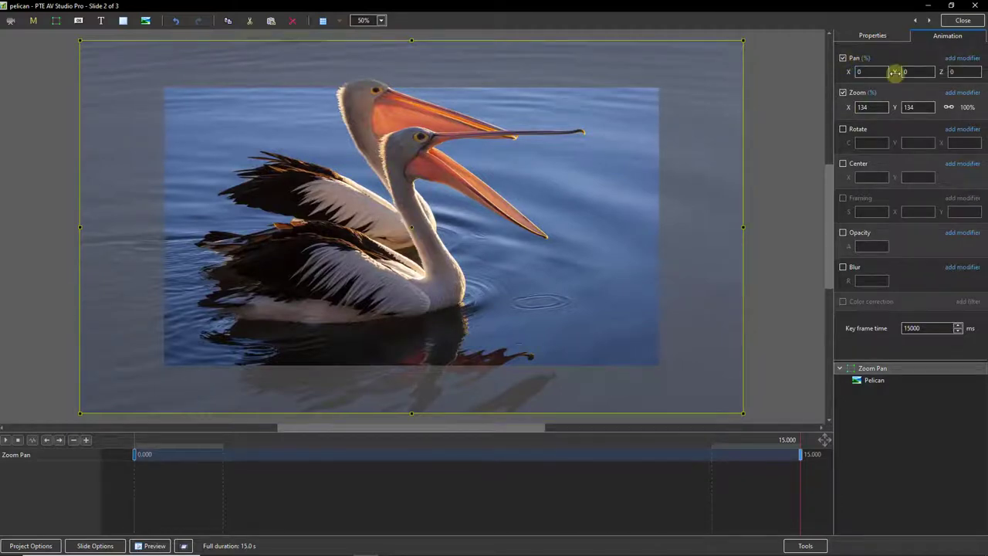
drag(894, 72, 900, 75)
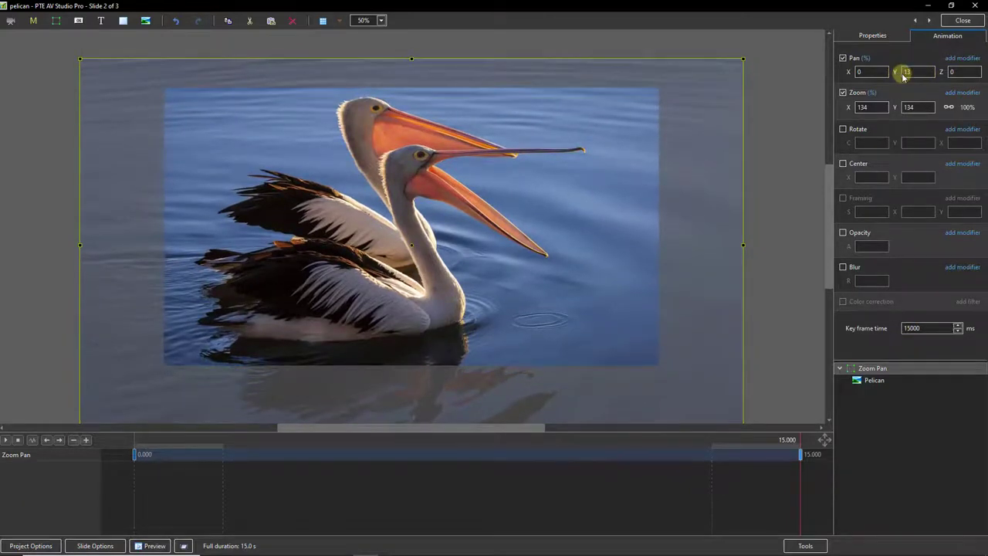
click(135, 454)
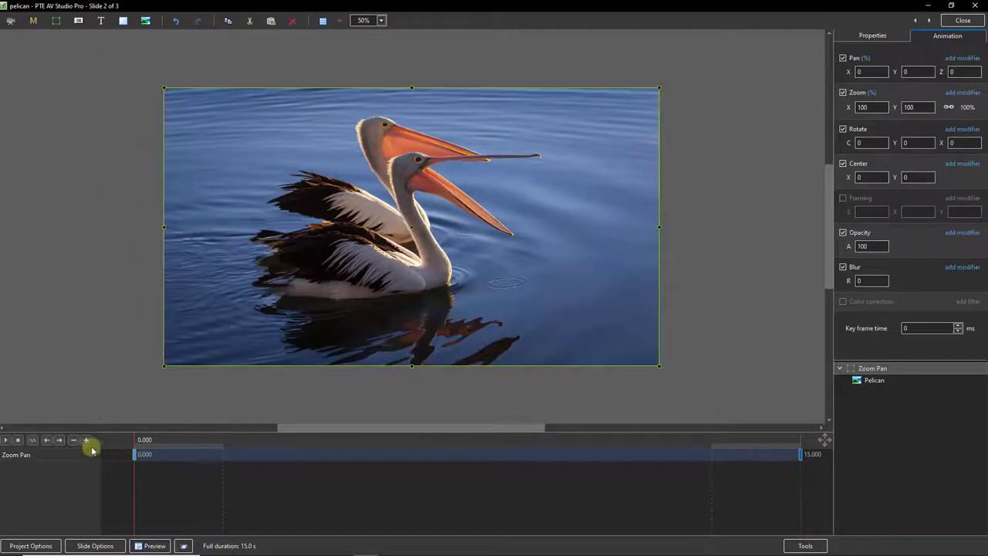
click(4, 441)
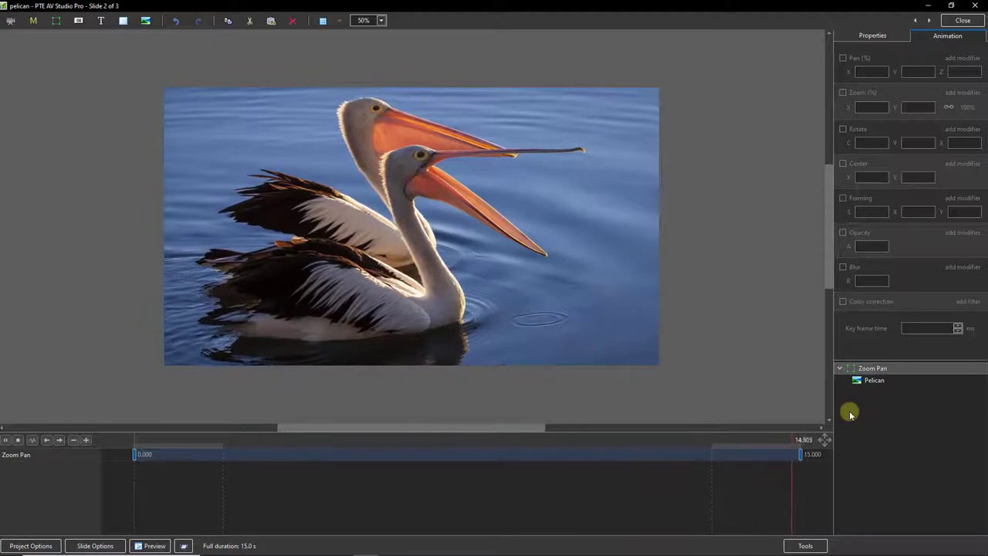
Add a second Pelican keyframe, placing its two keyframes at 4.958 s and 10.241 s
click(871, 383)
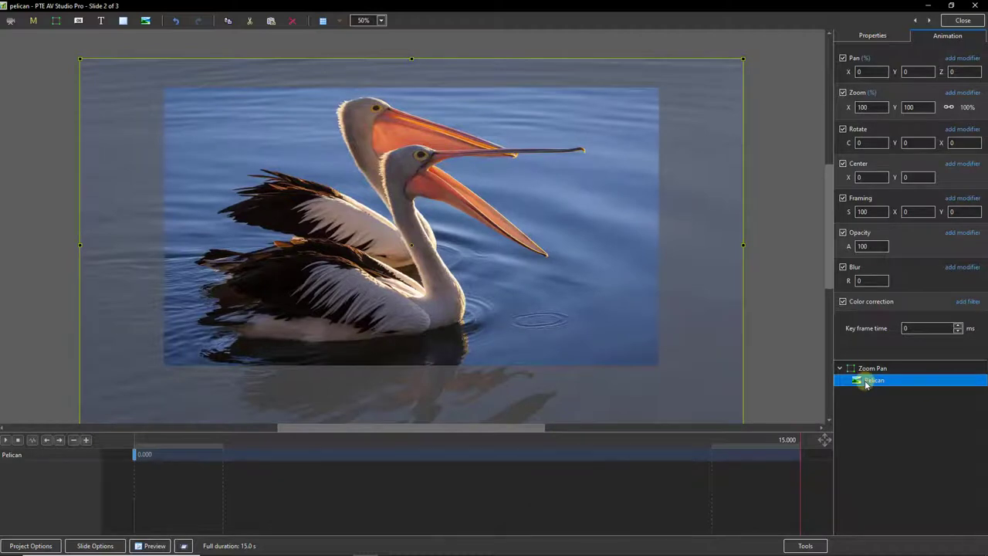
key(Insert)
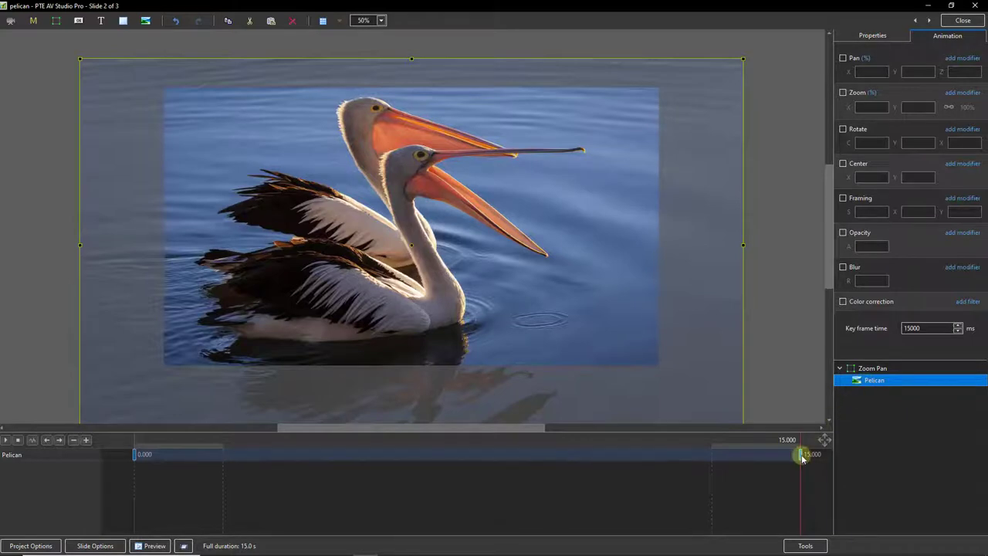
drag(803, 456, 589, 455)
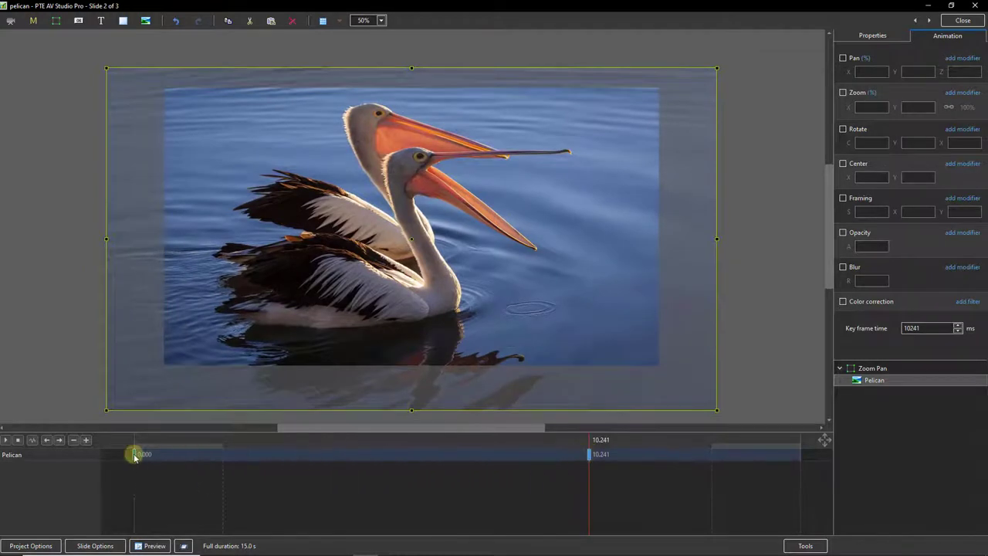
drag(133, 456, 355, 465)
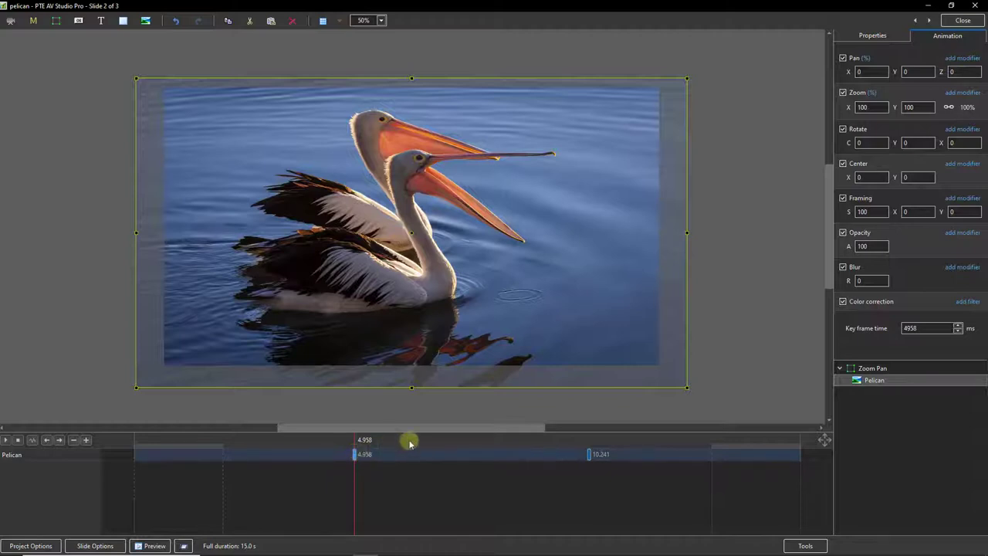
Add a Hue / Saturation filter to the Pelican with saturation set to -100
click(967, 302)
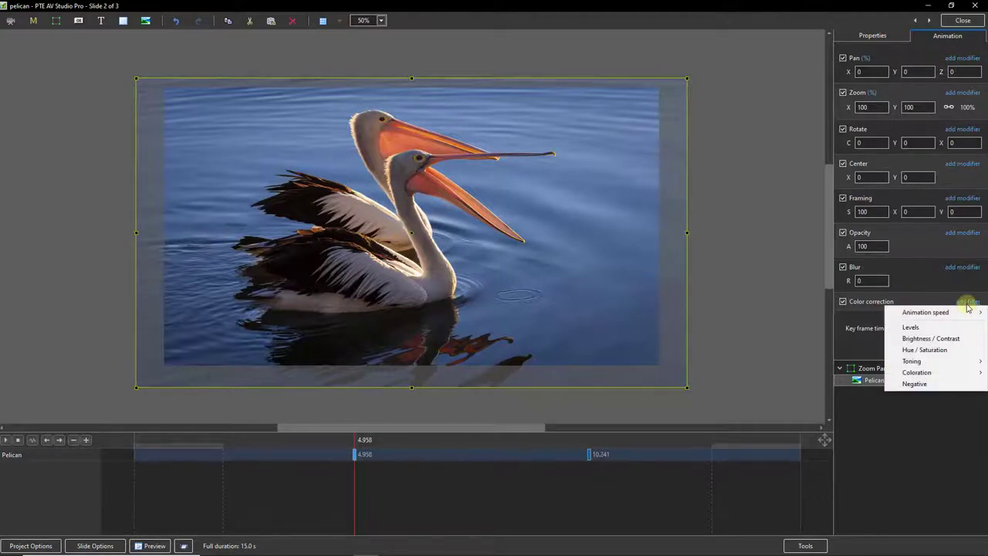
click(926, 352)
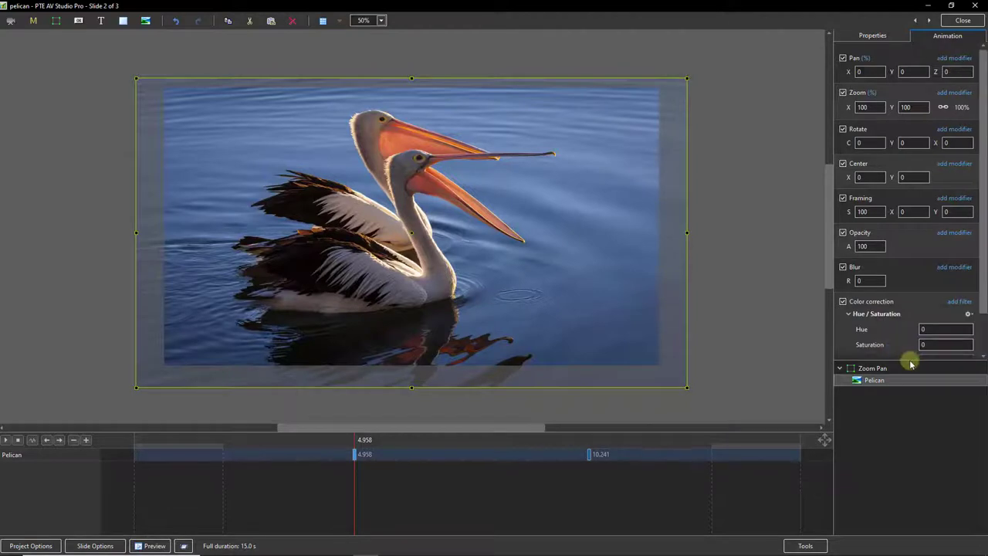
drag(911, 364, 905, 417)
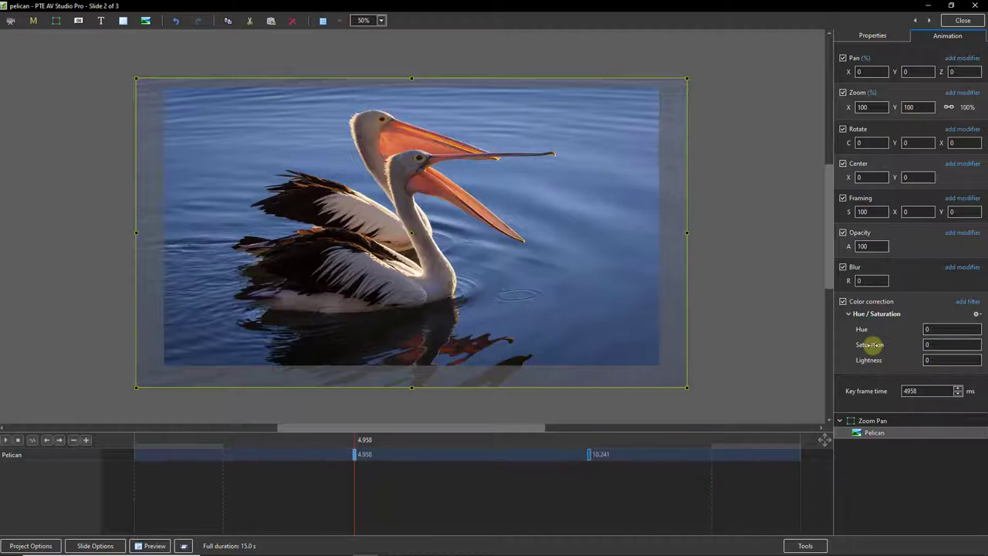
drag(869, 344, 818, 344)
click(928, 361)
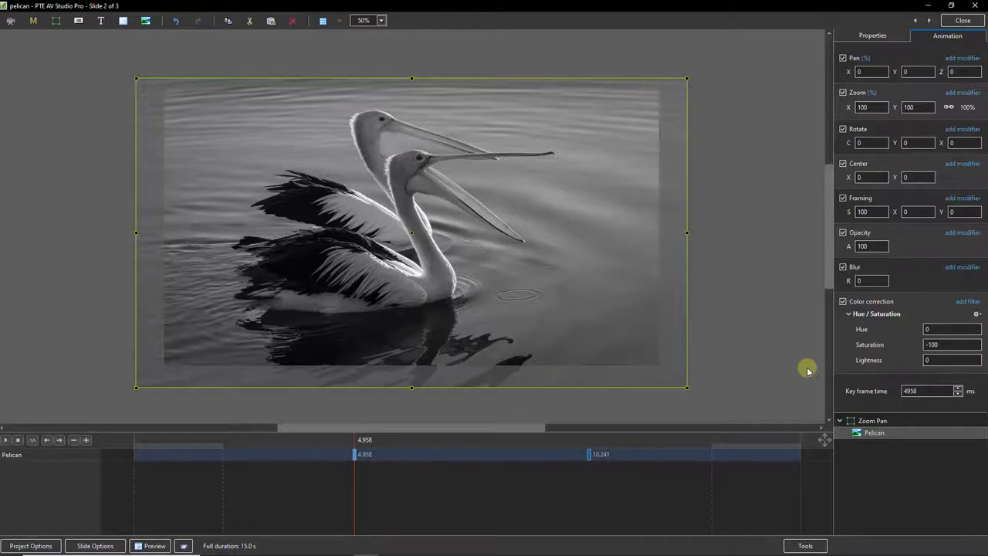
Add a Brightness / Contrast filter to slightly brighten the mono Pelican, then collapse both filter panels
click(966, 302)
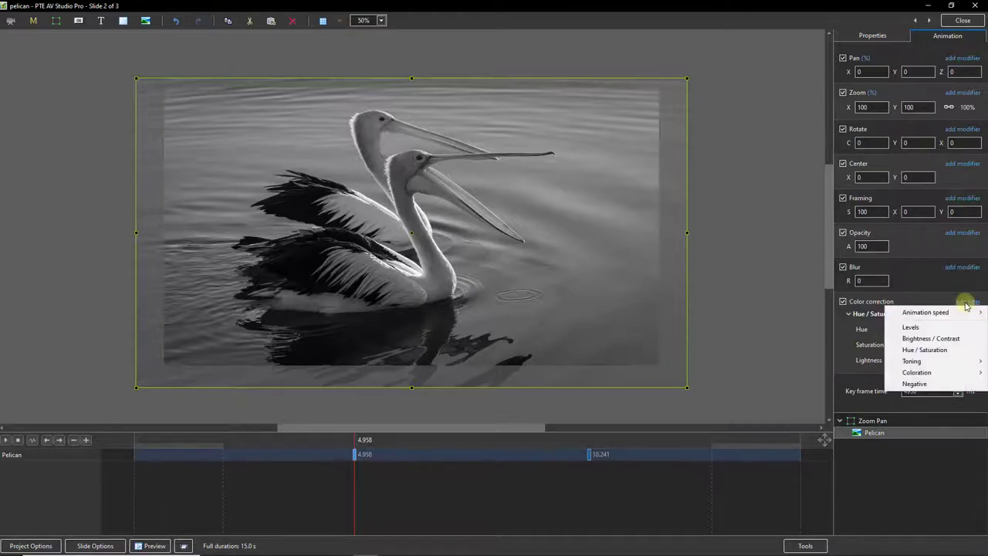
click(930, 339)
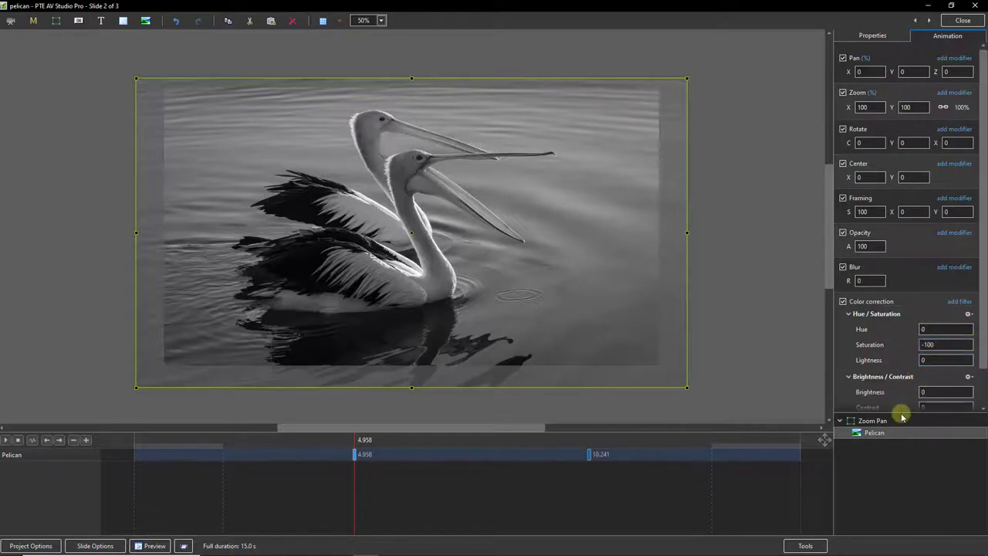
drag(901, 415, 900, 446)
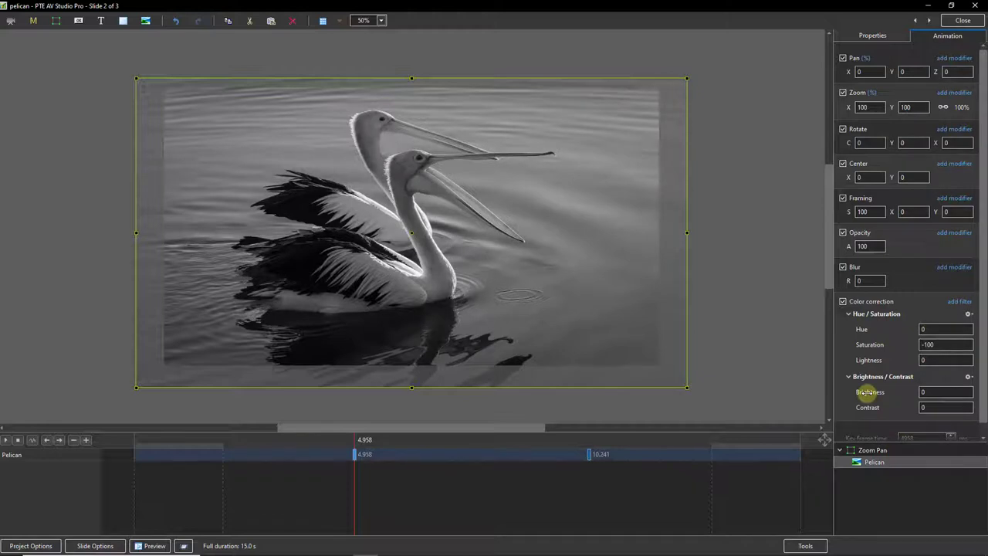
drag(866, 392, 871, 409)
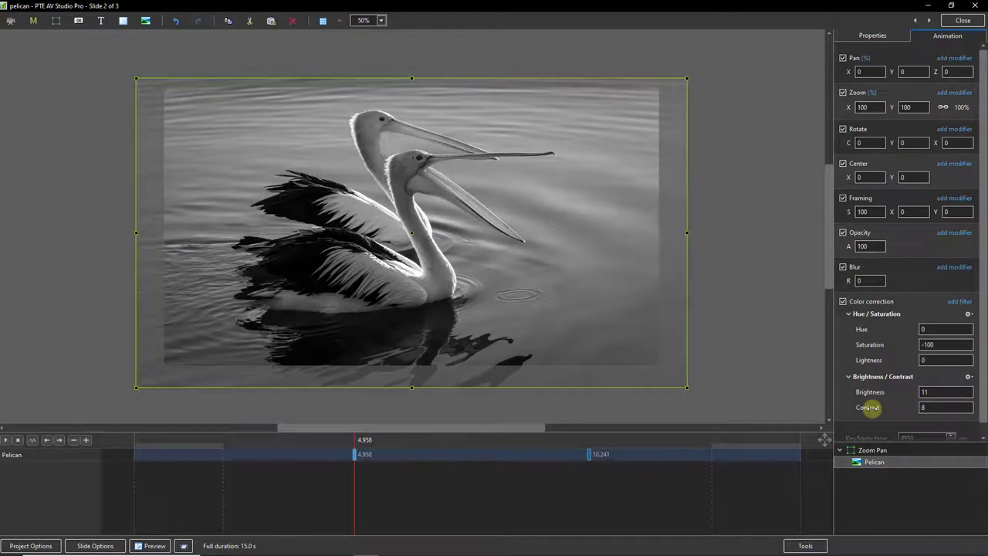
click(849, 314)
click(849, 327)
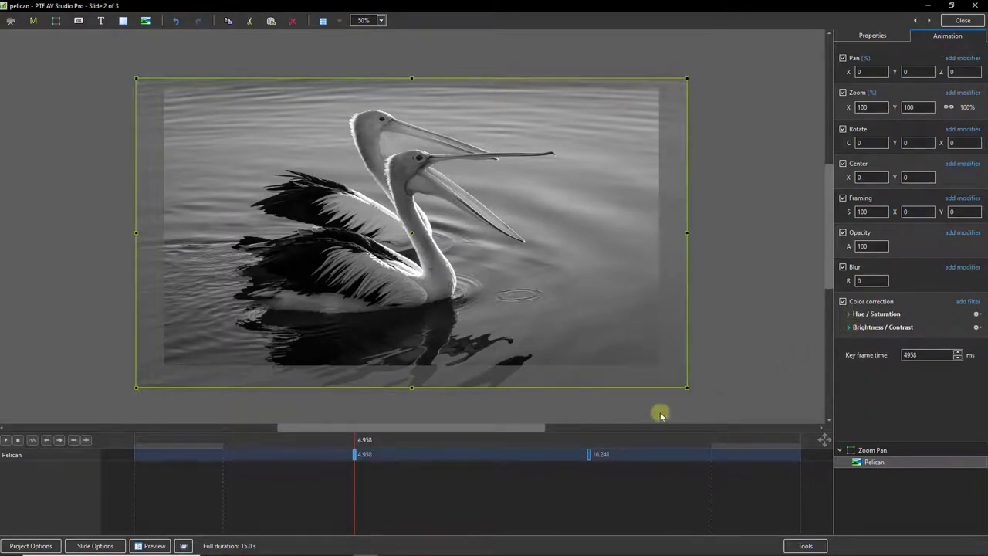
Rewind to 0.000 and play the pelican slide's zoom-and-pan animation
click(135, 460)
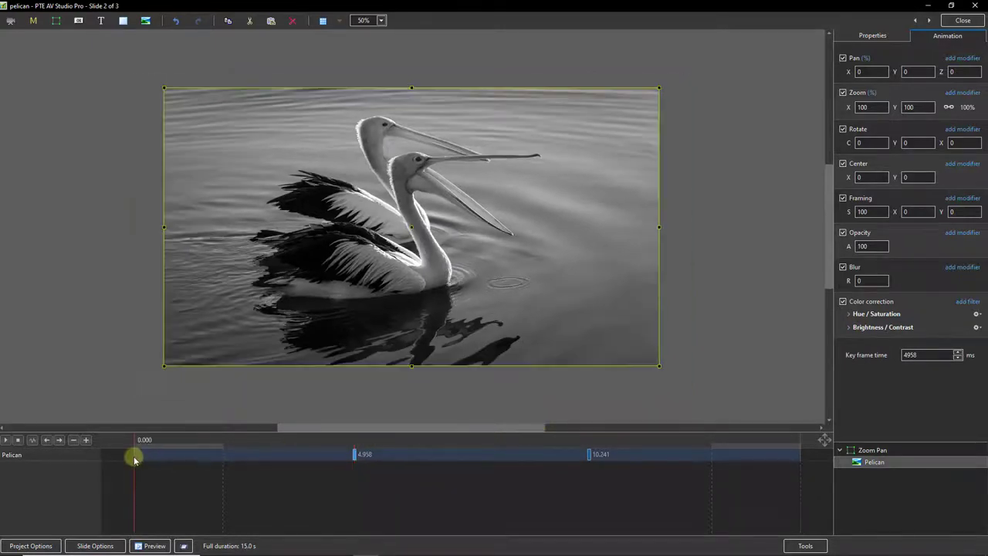
click(5, 441)
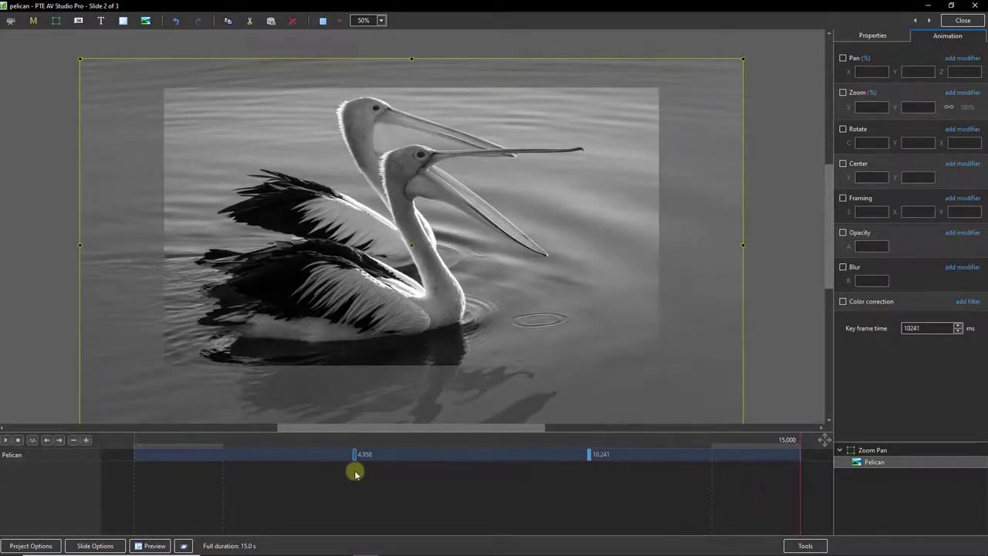
Turn off colour correction at the 10.241 keyframe so the pelican returns to full colour
click(590, 456)
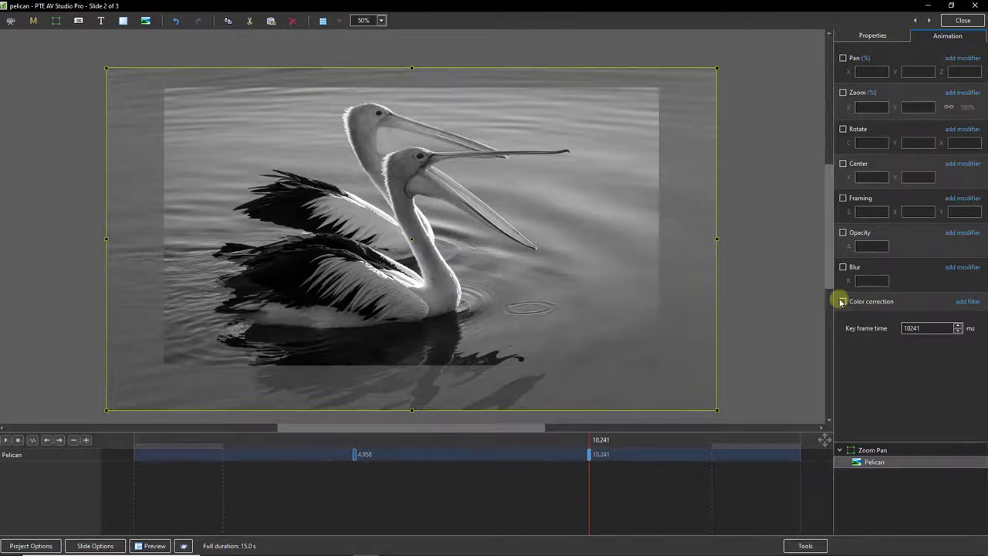
click(355, 456)
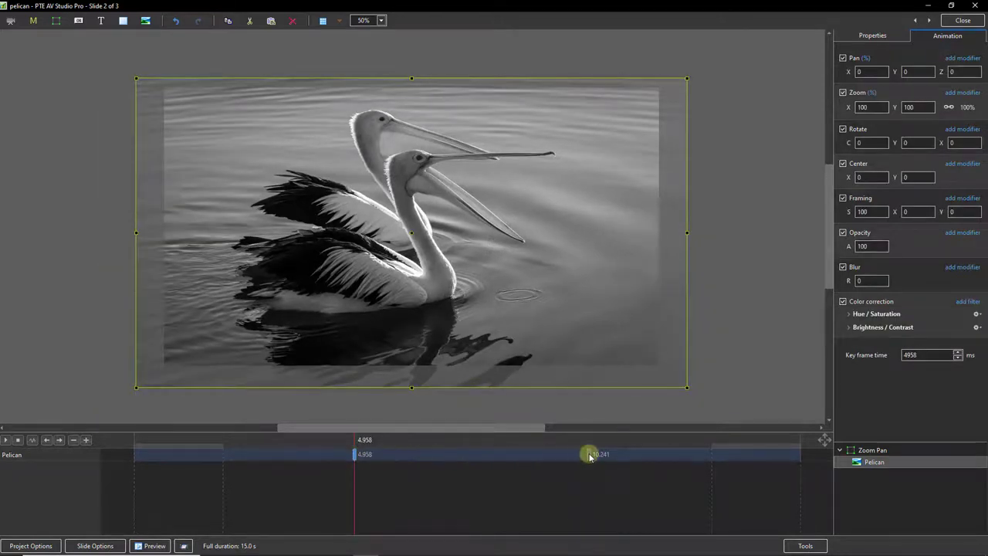
click(590, 455)
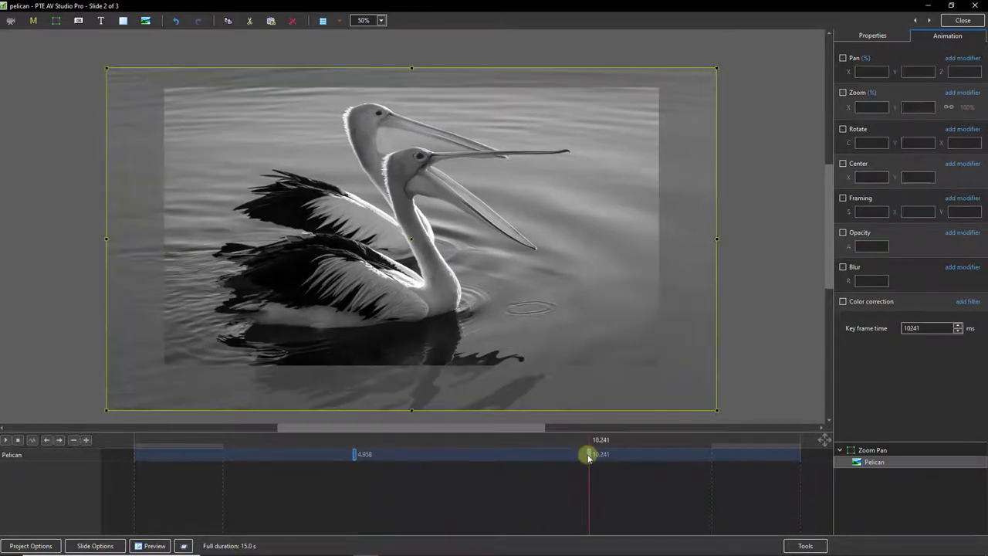
click(843, 302)
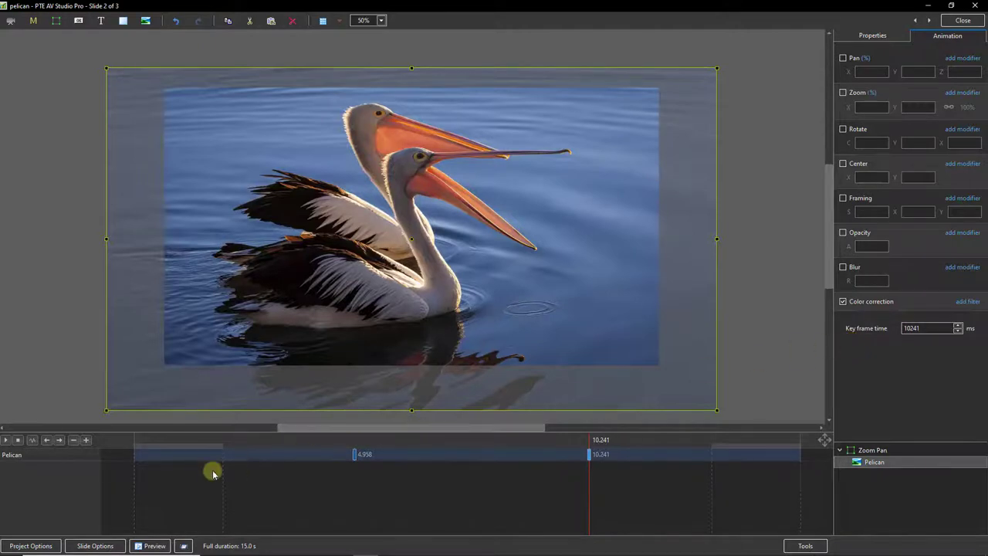
click(132, 459)
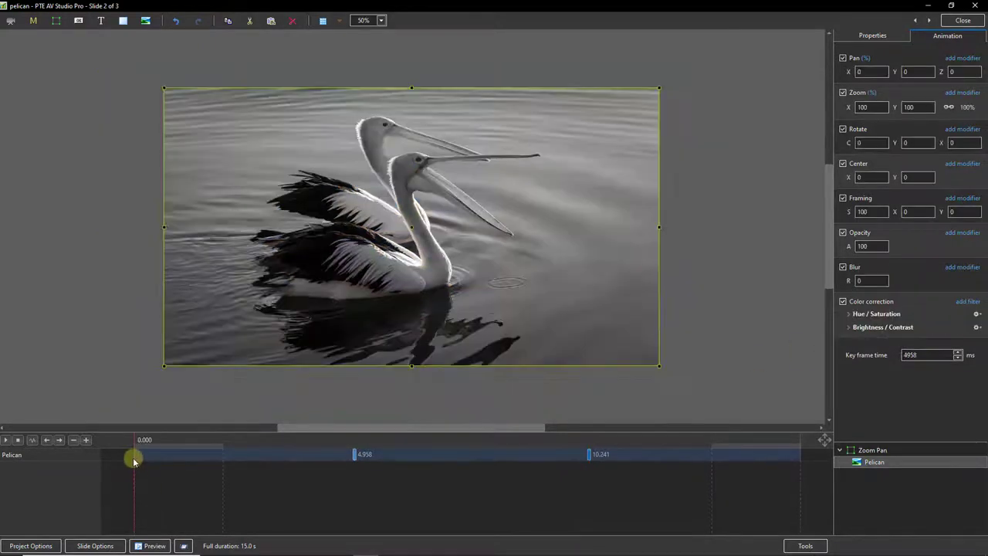
Replay the pelican slide from the start to watch it go from mono to colour
click(5, 439)
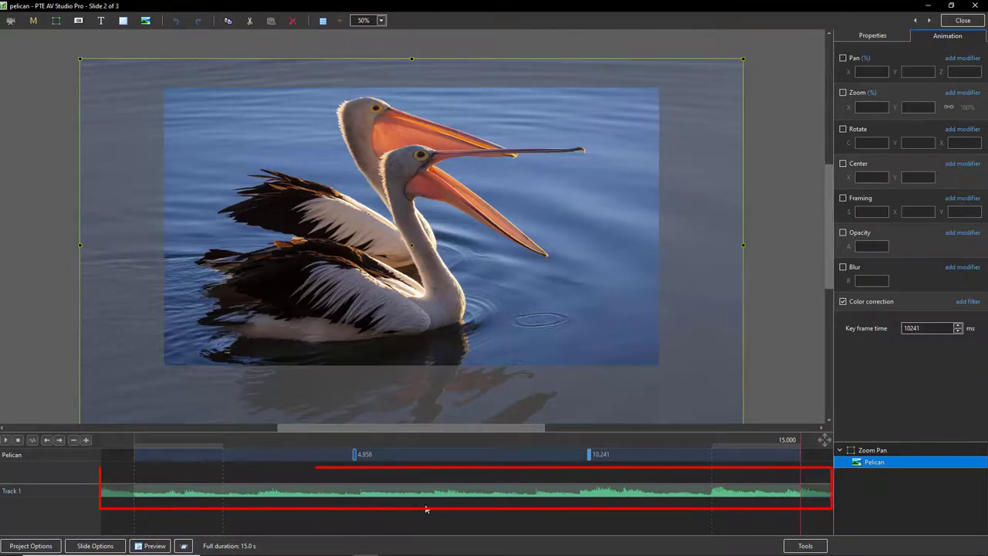
Show the music waveform and shift the pelican's two colour keyframes to match it
click(805, 547)
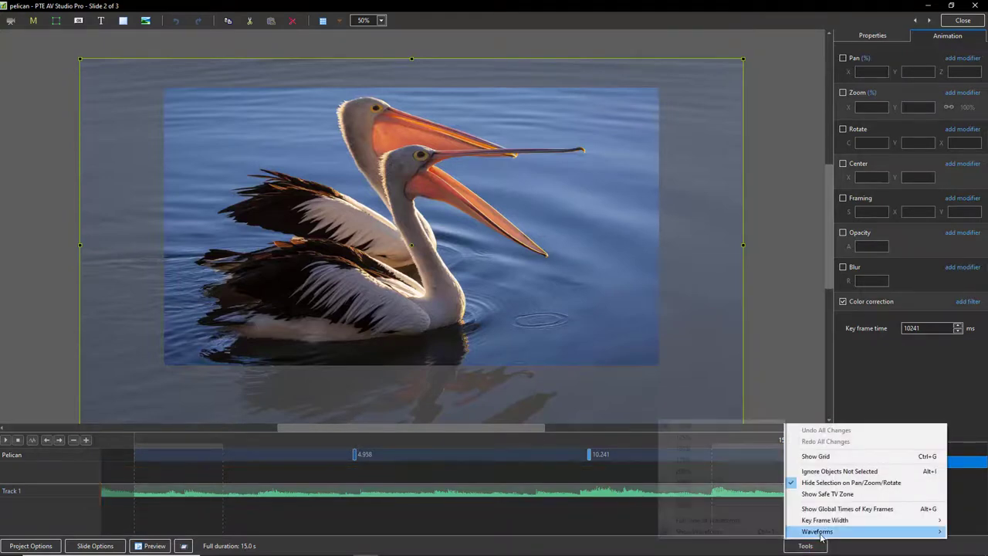
mouse_move(822, 537)
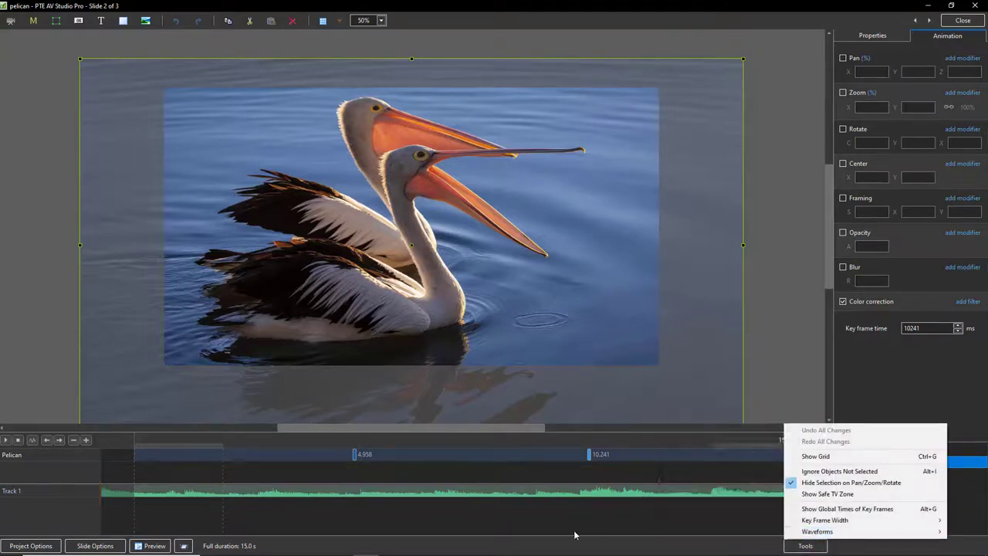
click(589, 457)
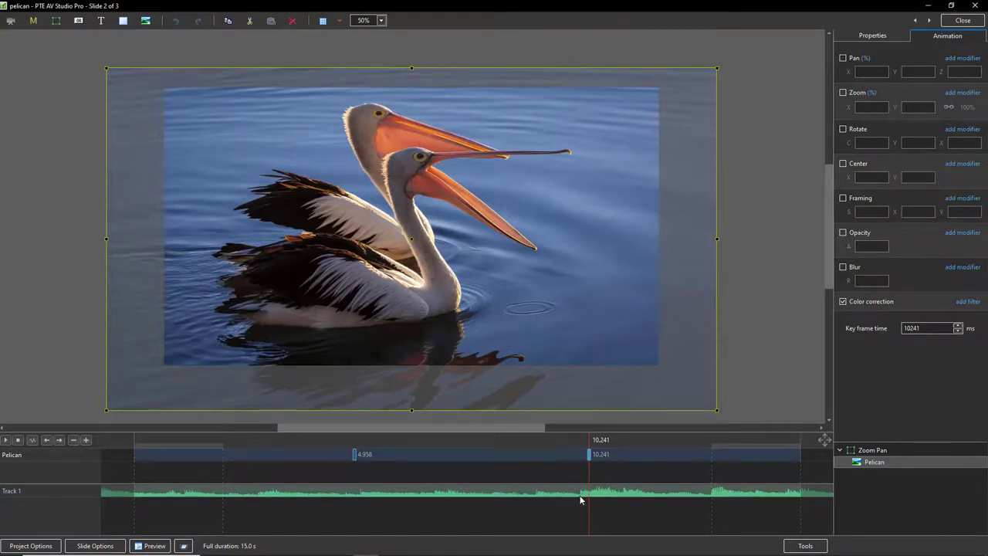
drag(590, 457, 580, 455)
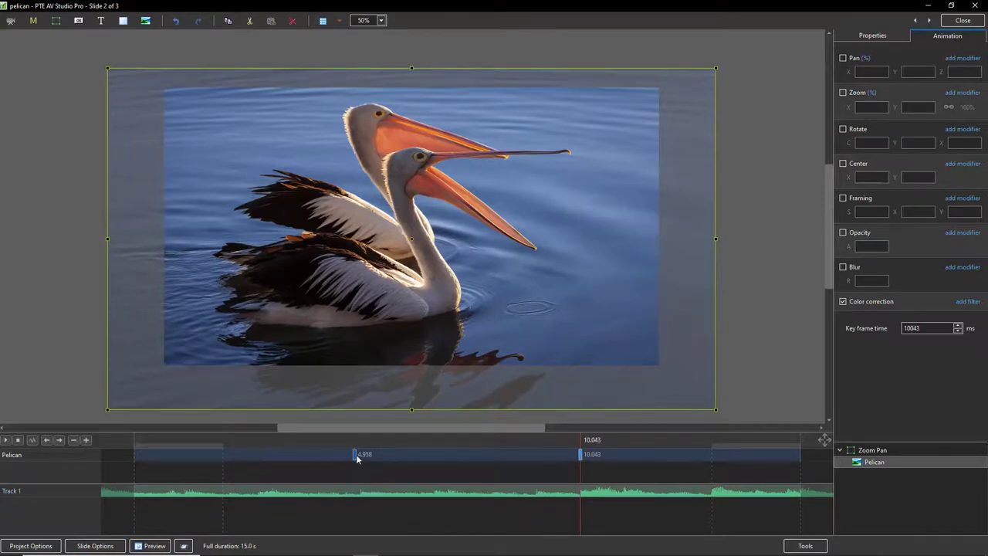
drag(355, 454, 261, 458)
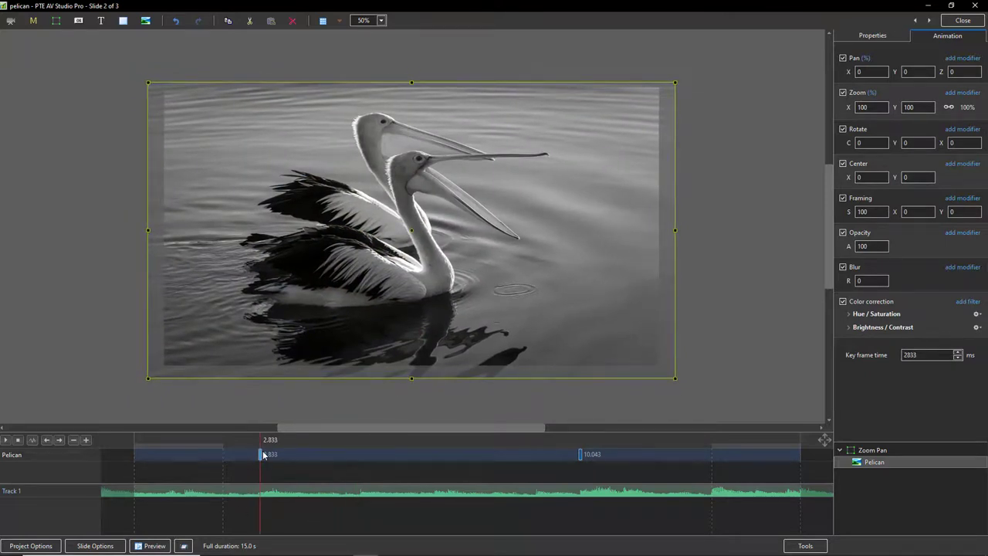
drag(260, 455, 433, 476)
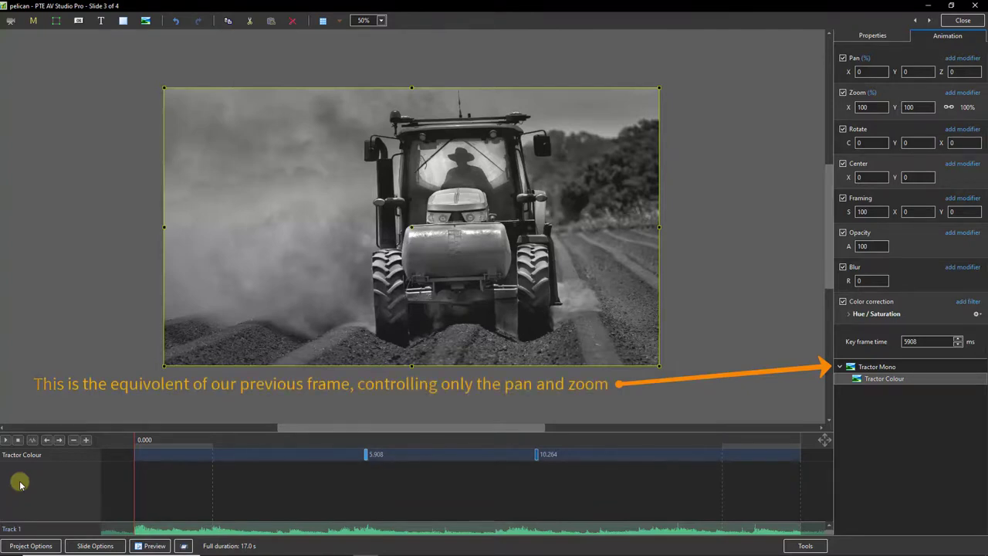
Inspect Tractor Mono's 17.000 keyframe and Tractor Colour's 5.908 and 10.264 keyframes
click(868, 369)
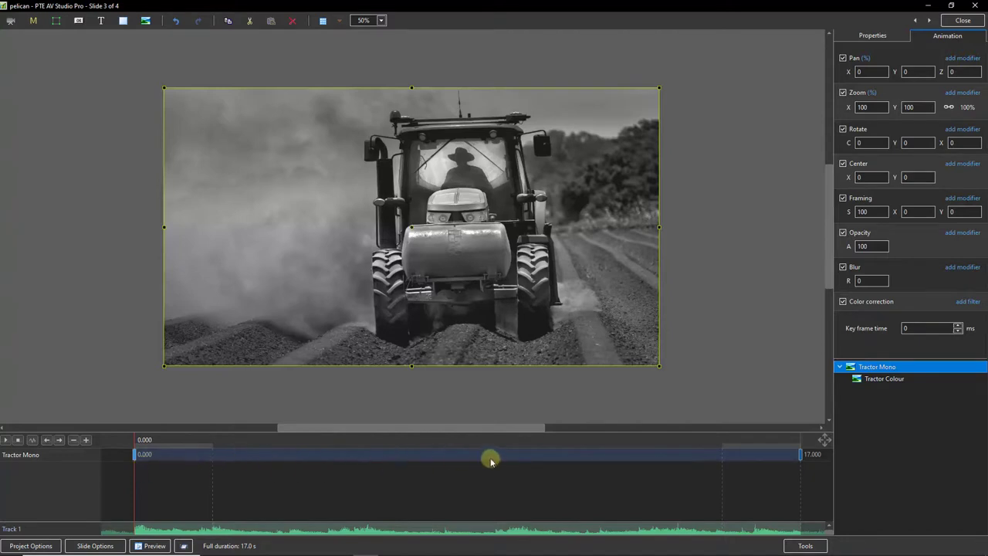
click(803, 454)
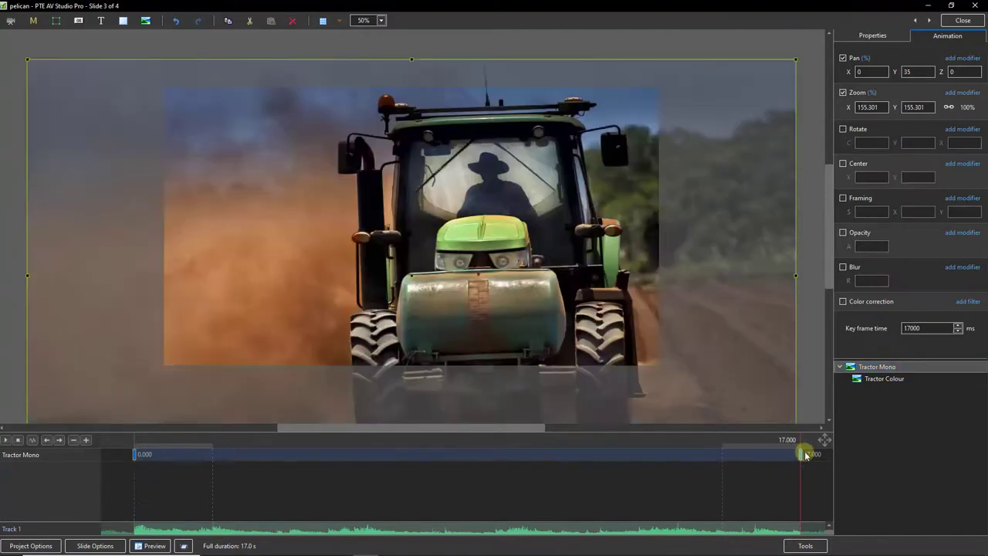
click(872, 380)
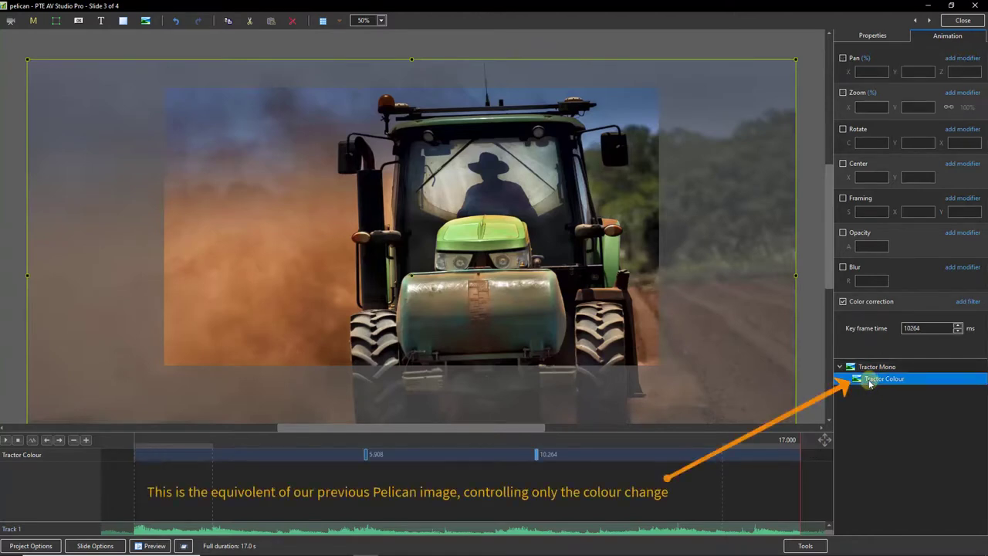
click(367, 456)
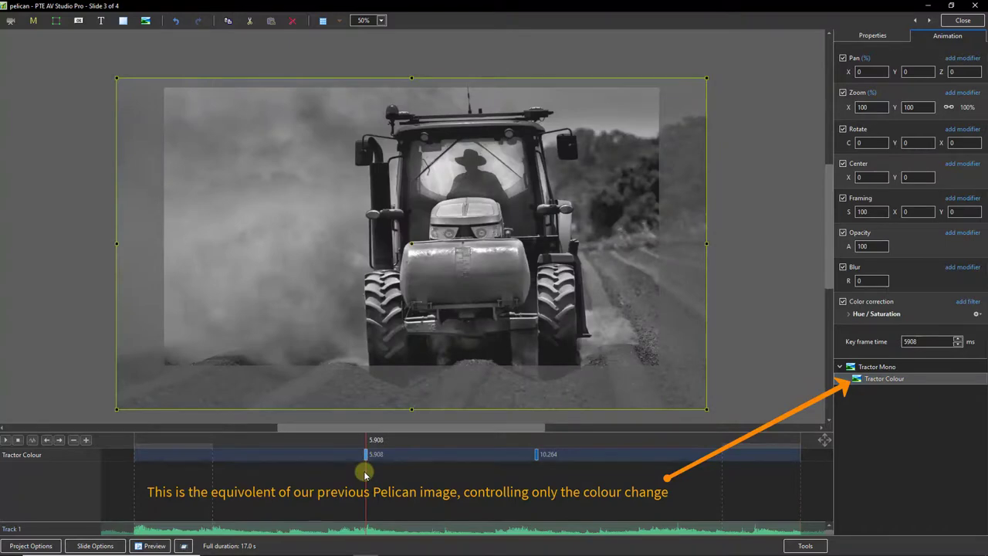
click(538, 456)
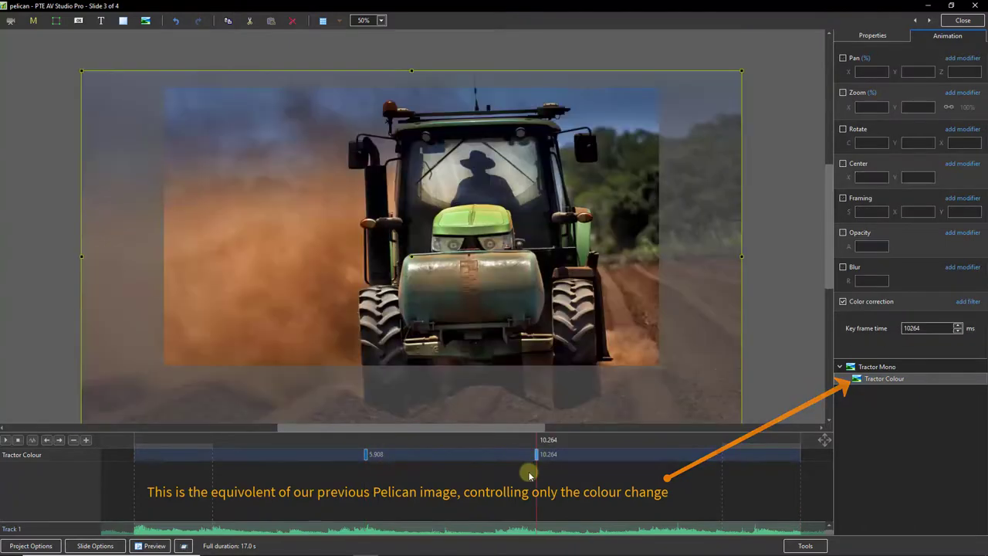
Rewind to the start of the tractor slide and play its greyscale-to-colour zoom animation
click(135, 470)
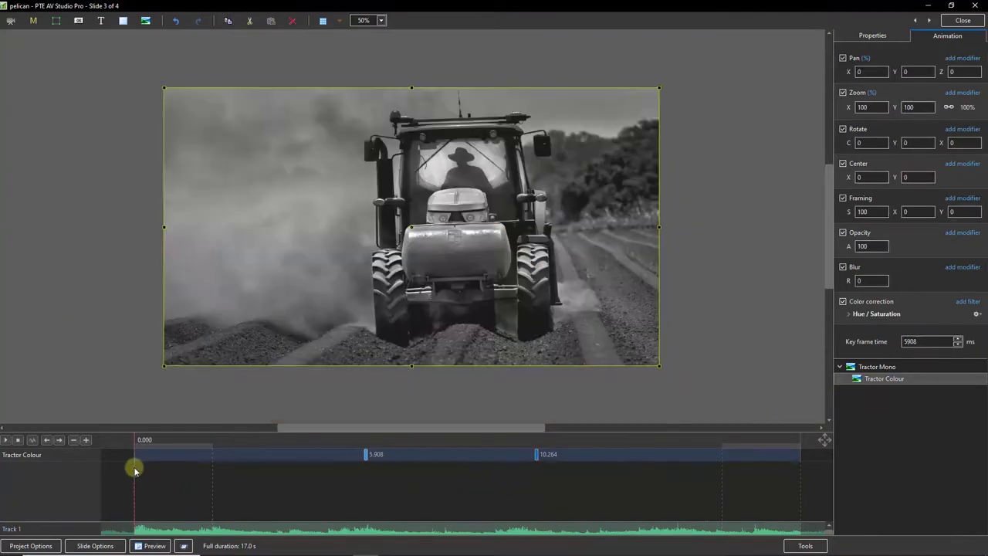
click(5, 441)
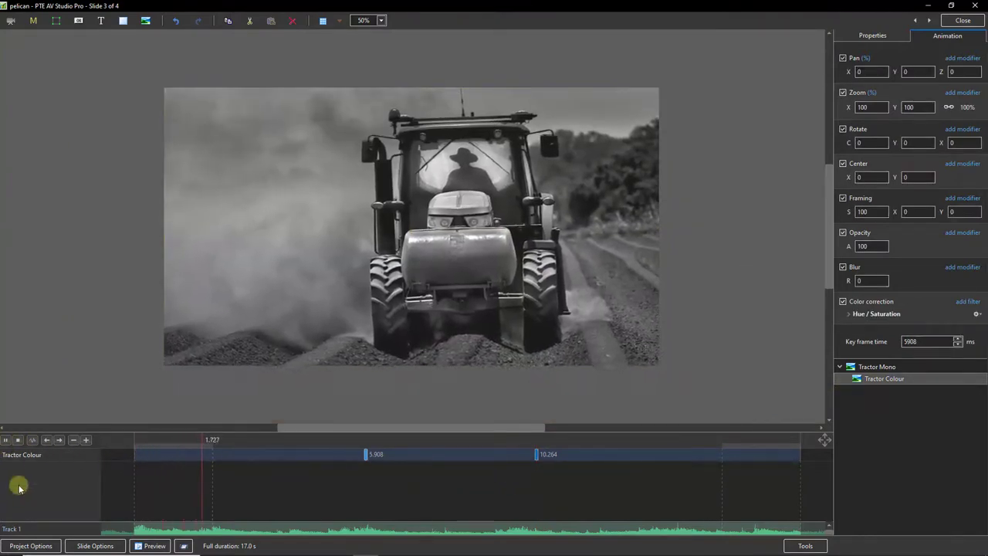